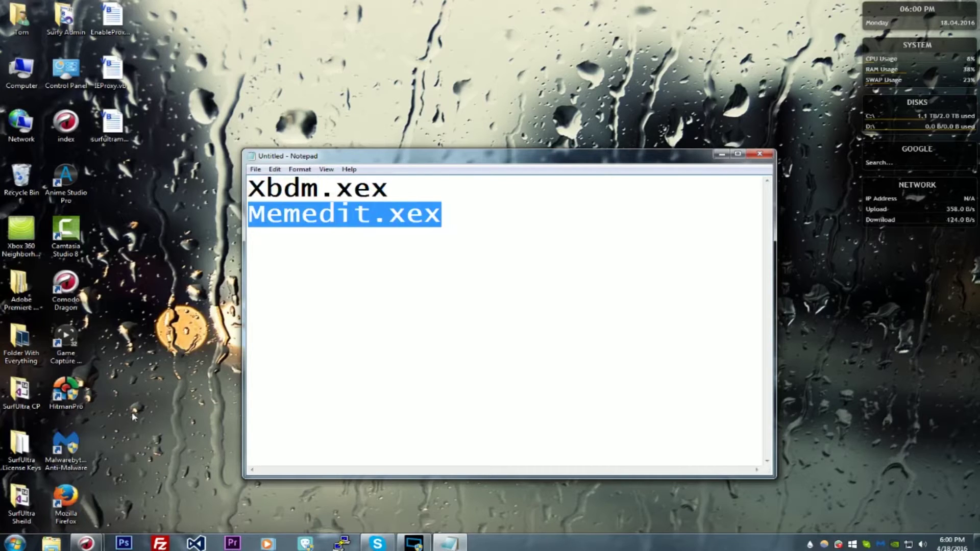
- Review the two required file names, Xbdm.xex and Memedit.xex, in the Notepad note
left_click(455, 264)
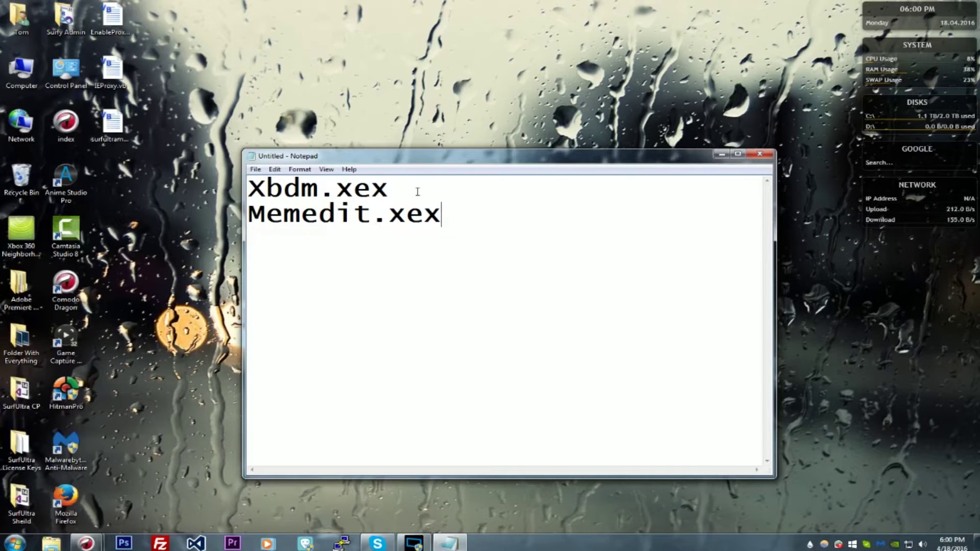
left_click_drag(248, 188, 420, 189)
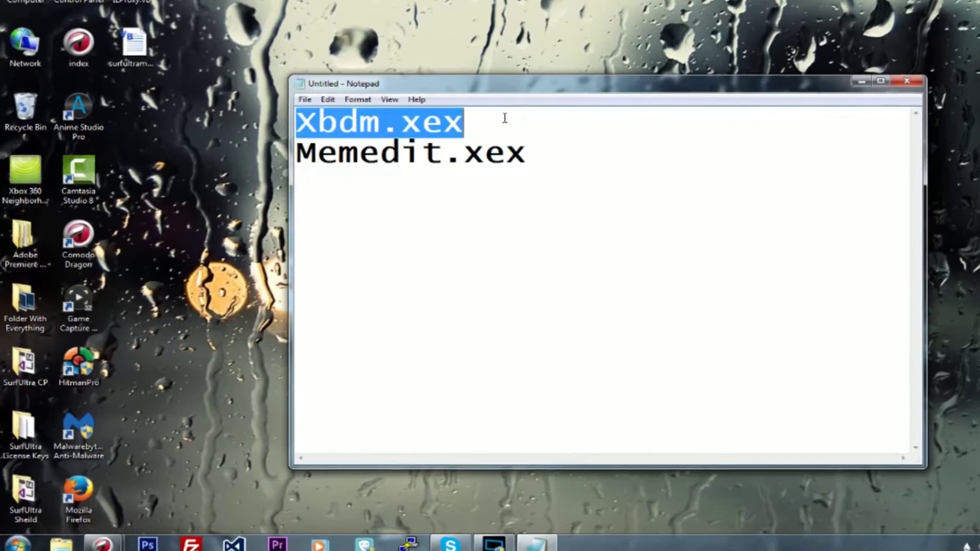
left_click_drag(504, 119, 297, 122)
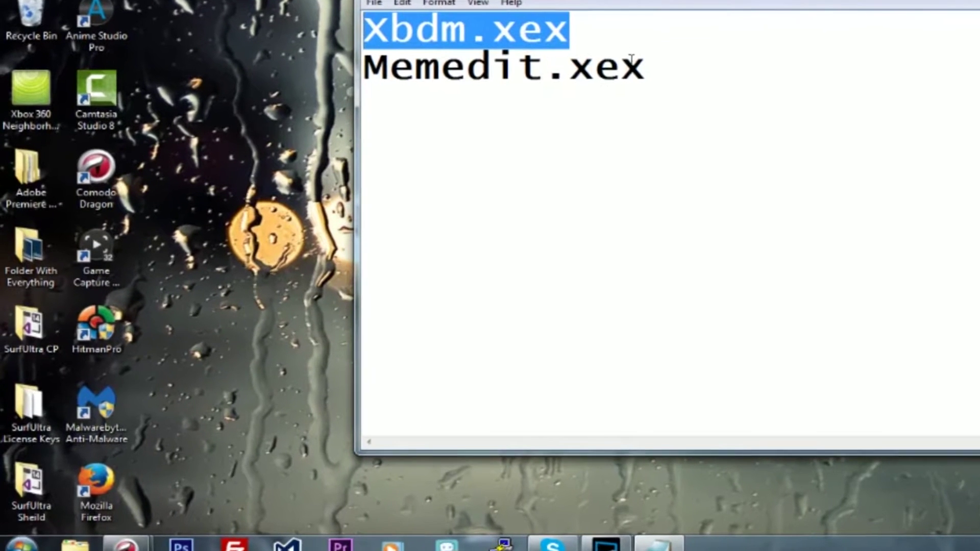
left_click_drag(619, 85, 352, 85)
left_click(516, 87)
left_click_drag(766, 28, 404, 21)
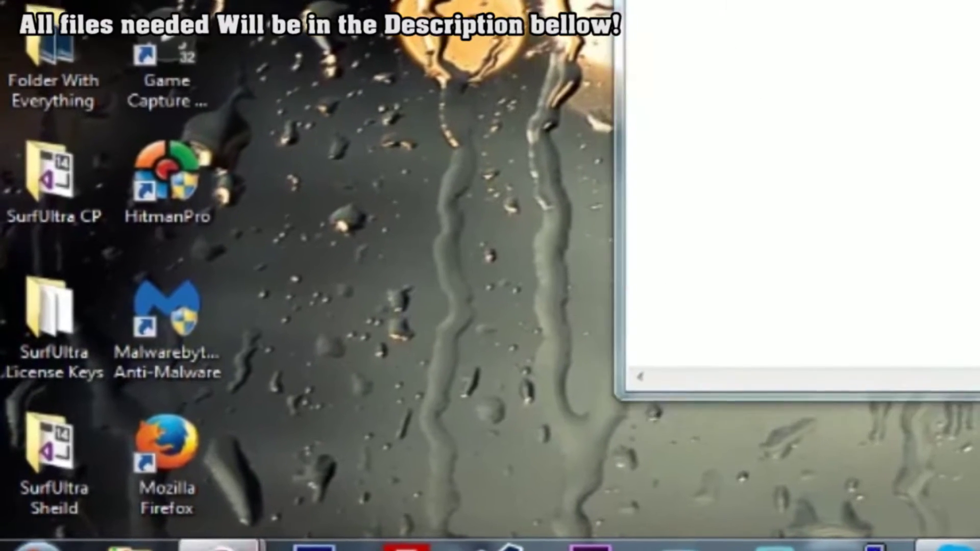
- Open the downloaded XBOX360_SDK torrent in µTorrent and add it with the P-Downloads desktop folder as the save location
mouse_move(214, 545)
left_click(570, 444)
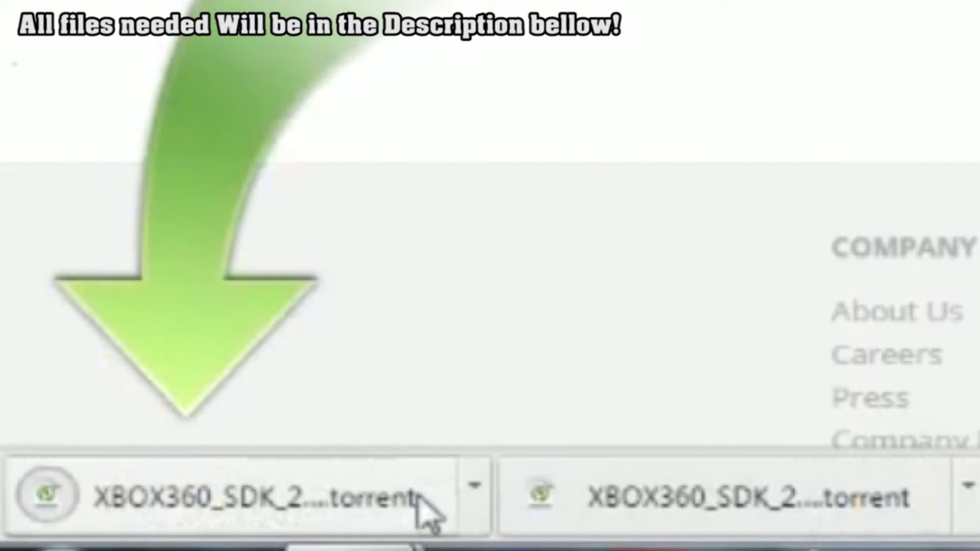
left_click(280, 466)
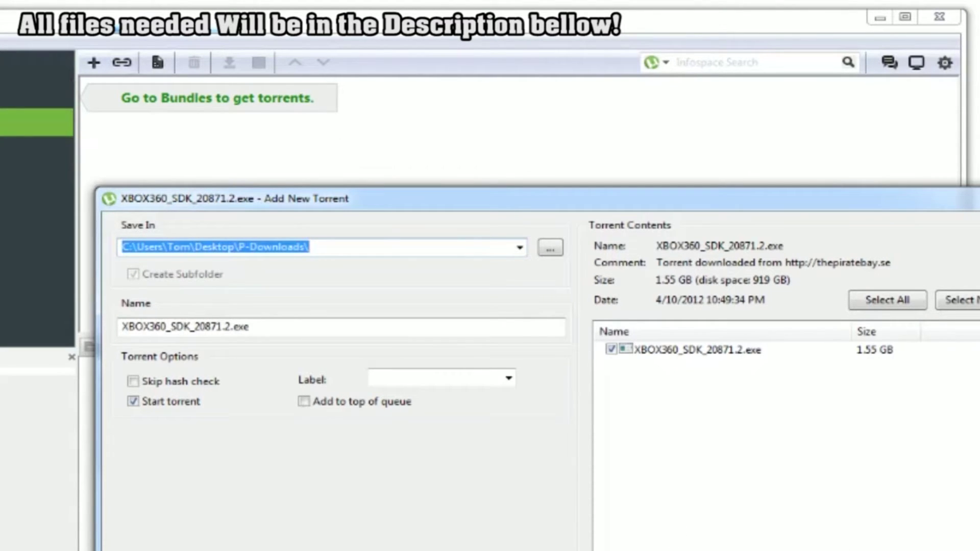
key("Return")
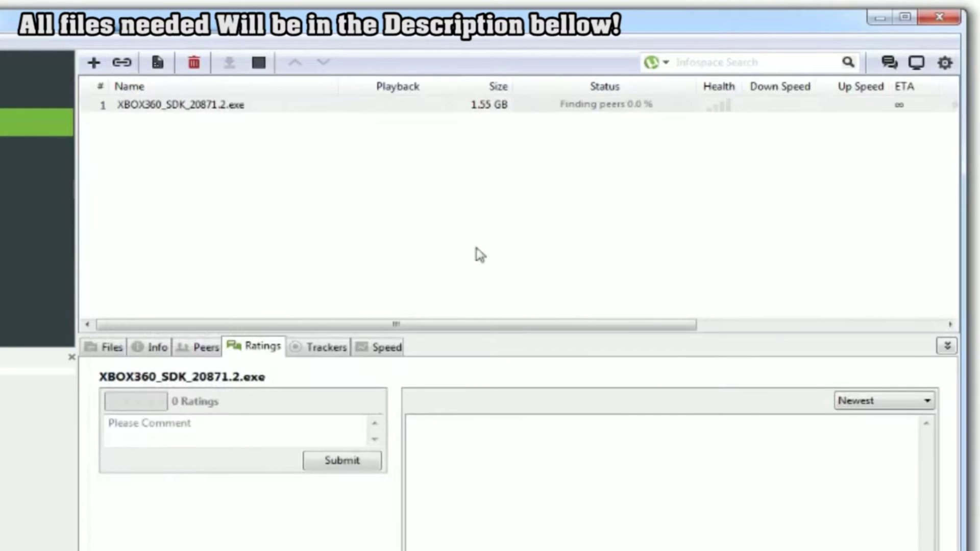
- Adjust the bandwidth allocation of the XBOX360_SDK_20871.2.exe torrent
right_click(316, 107)
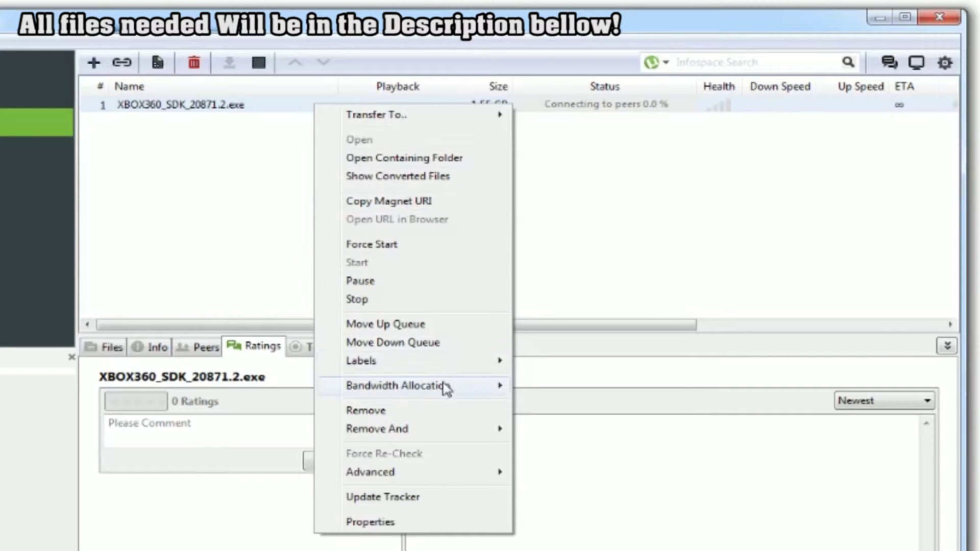
mouse_move(444, 390)
left_click(551, 386)
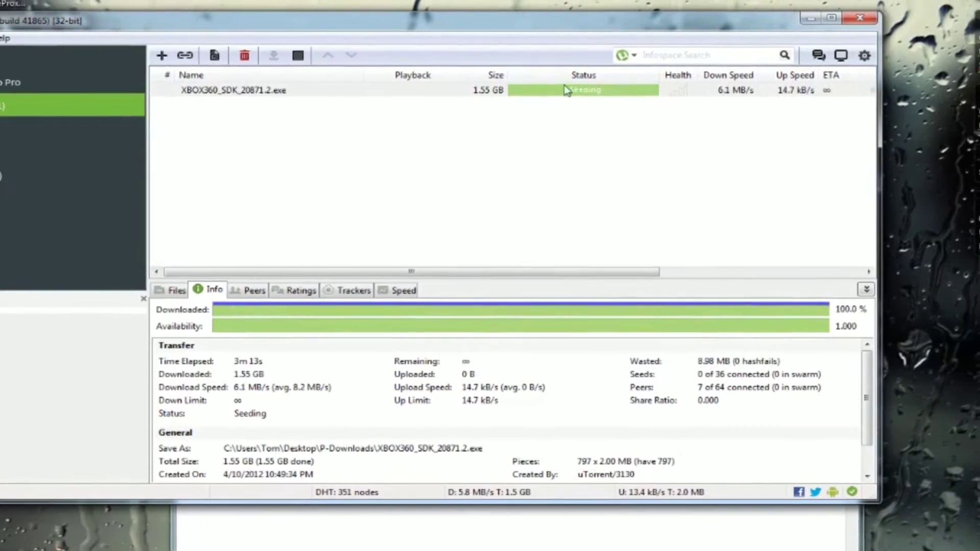
- Open the folder containing the finished XBOX360_SDK_20871.2.exe download, maximize its window and enlarge the file icons
double_click(313, 93)
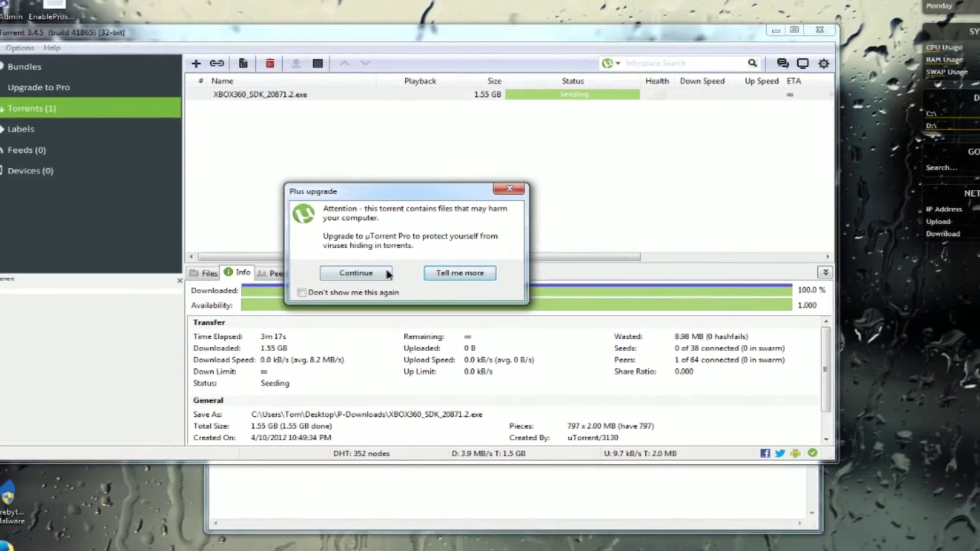
left_click(379, 279)
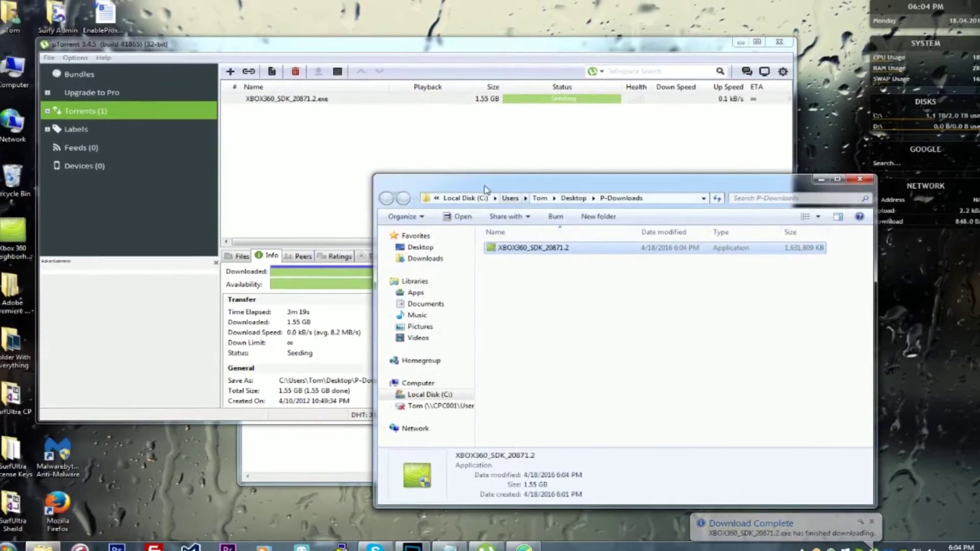
double_click(490, 182)
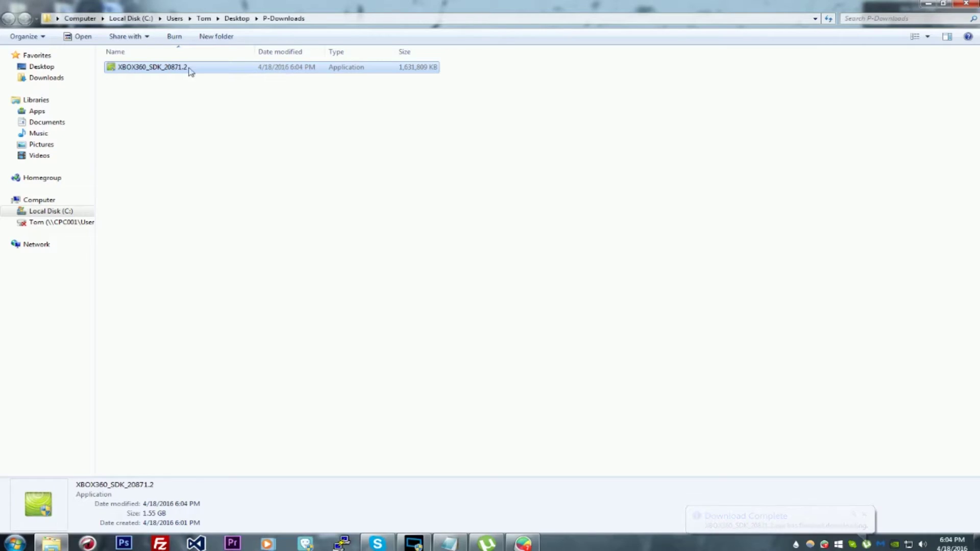
scroll(781, 225, "up", 3, "ctrl")
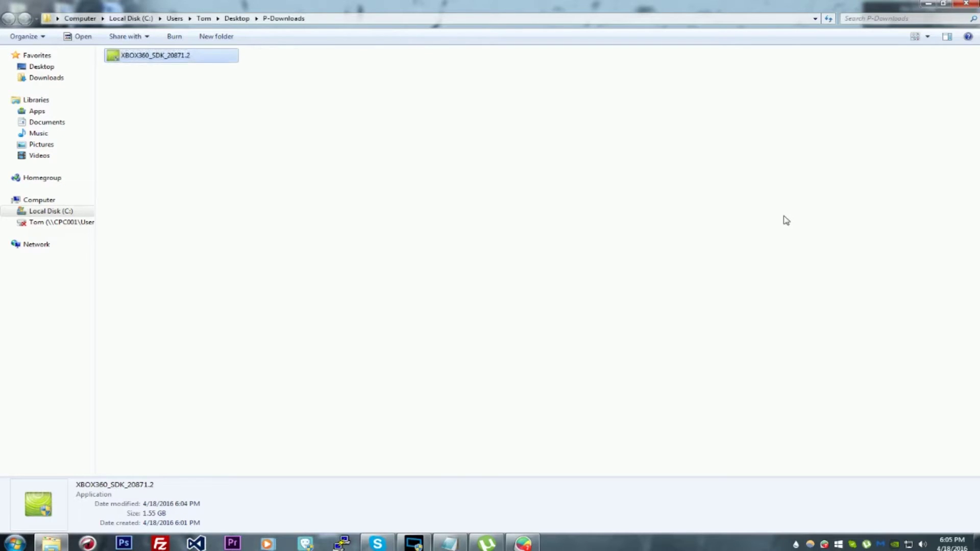
scroll(778, 213, "up", 4, "ctrl")
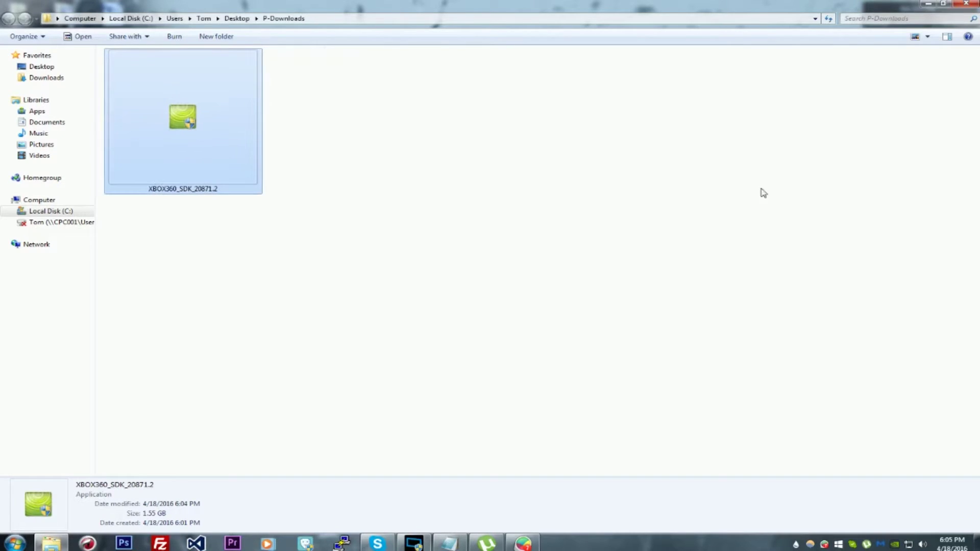
- Launch the XBOX360_SDK_20871.2 installer from the P-Downloads folder and bring the folder window back to the front
left_click_drag(326, 126, 413, 90)
left_click(251, 112)
double_click(207, 143)
mouse_move(61, 546)
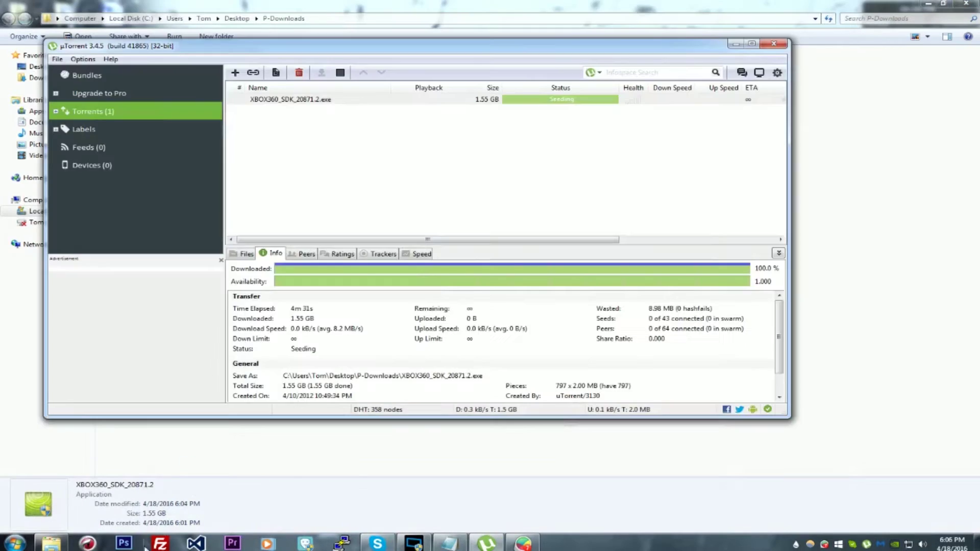
left_click(48, 547)
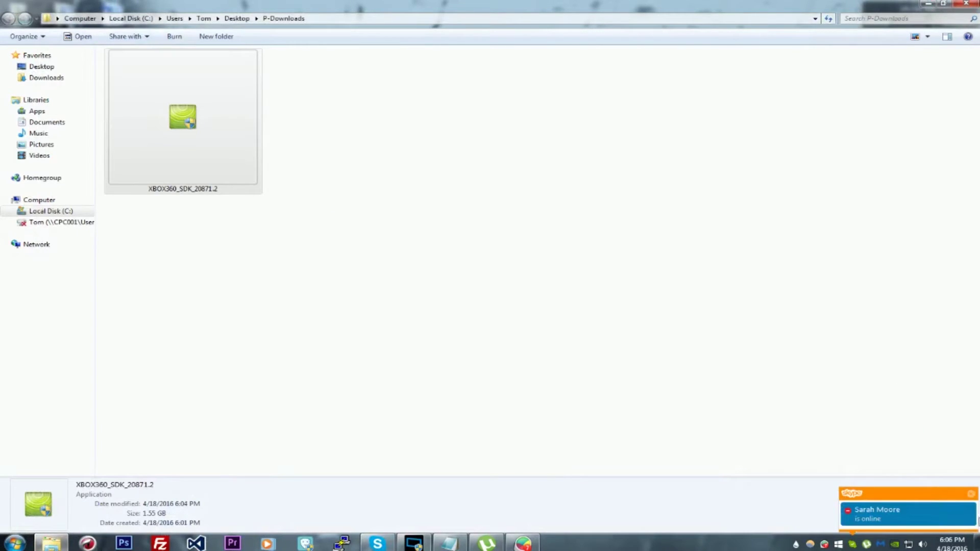
left_click(978, 543)
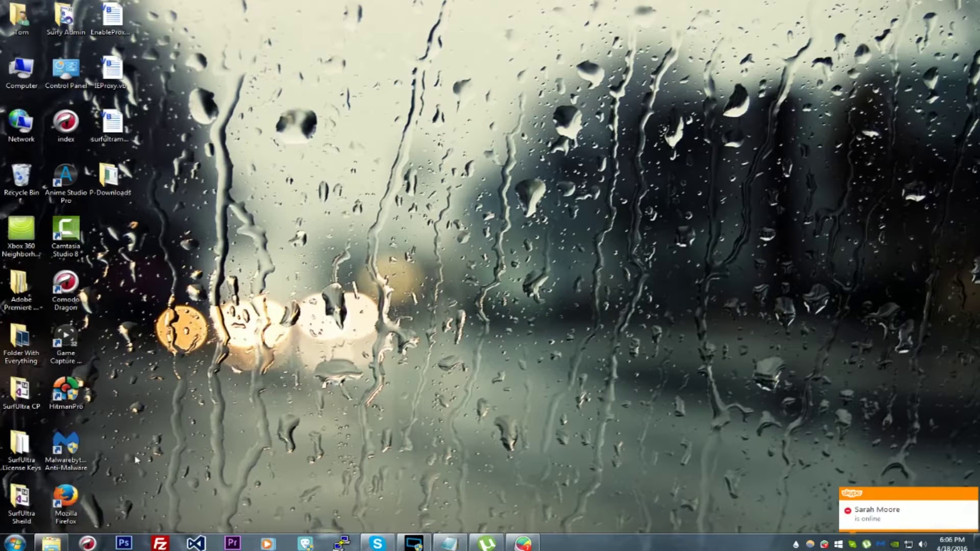
left_click(58, 544)
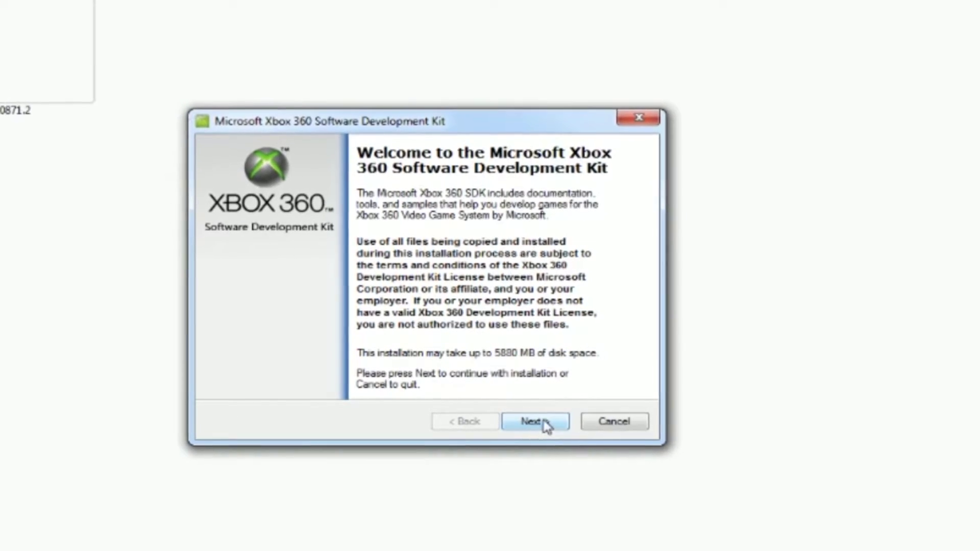
- Try to install the Microsoft Xbox 360 Software Development Kit from the welcome page, and close the setup wizard
left_click(543, 424)
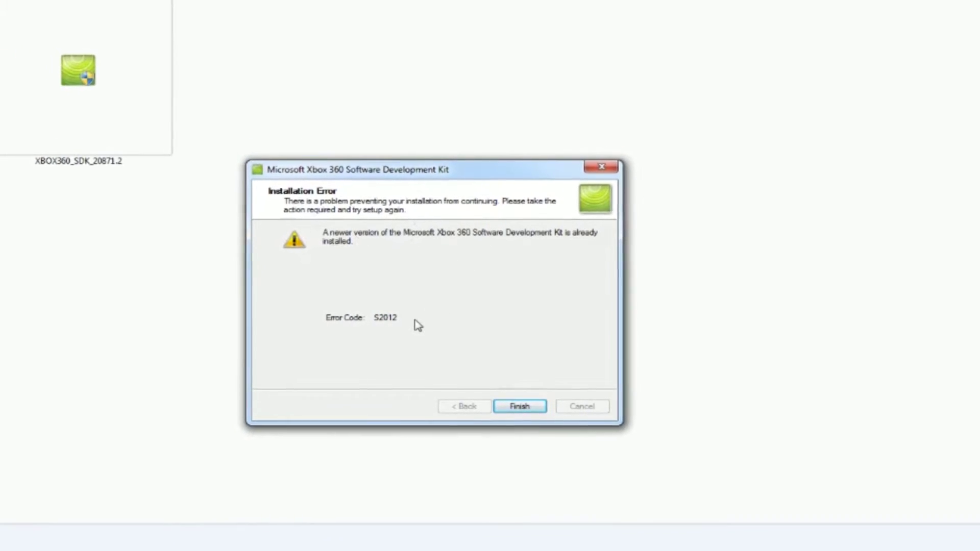
left_click(525, 398)
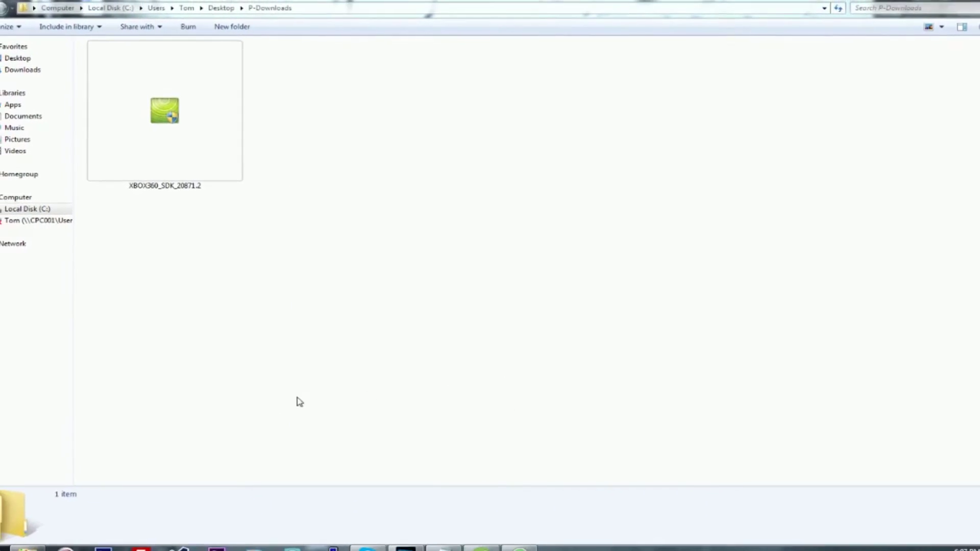
- Launch Xbox 360 Neighborhood from the installed Microsoft Xbox 360 SDK programs
left_click(11, 545)
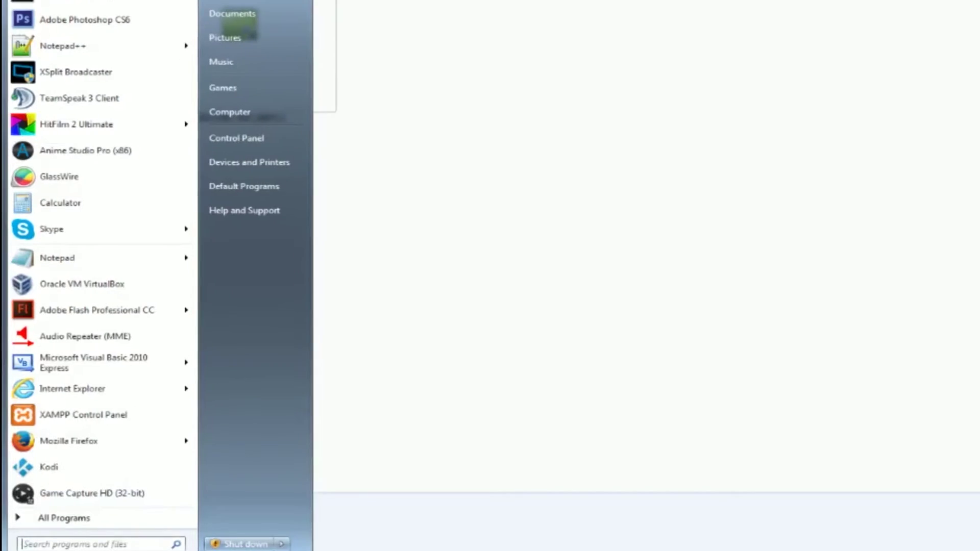
left_click(61, 518)
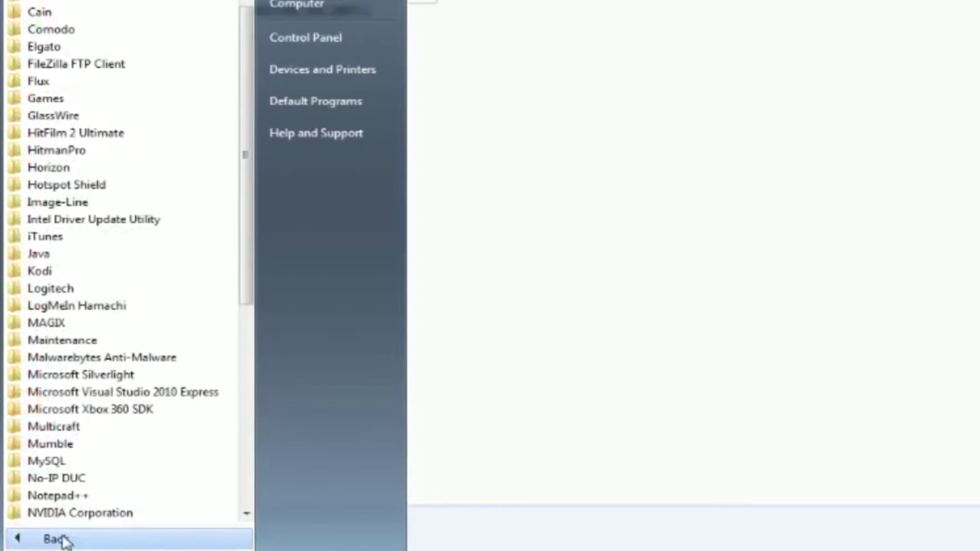
scroll(102, 449, "down", 3)
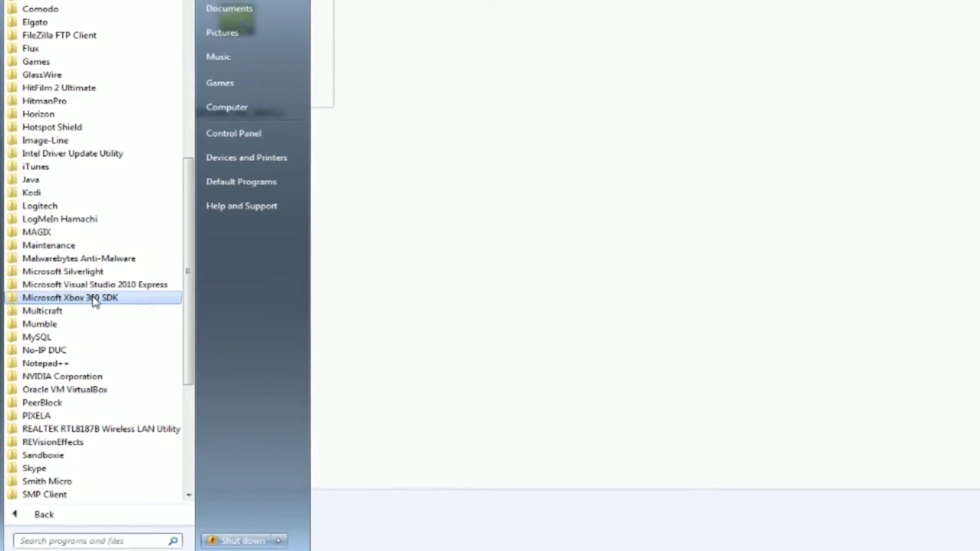
left_click(92, 302)
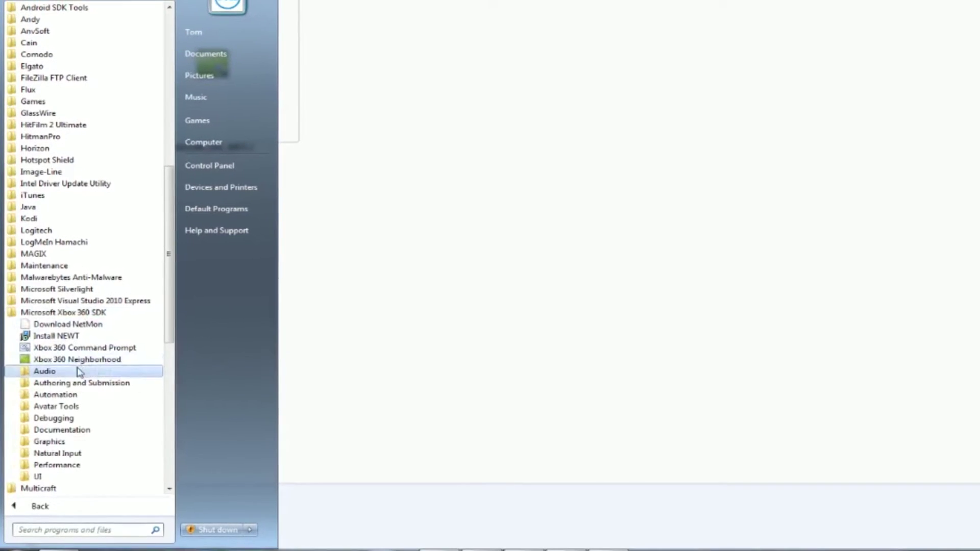
left_click(56, 362)
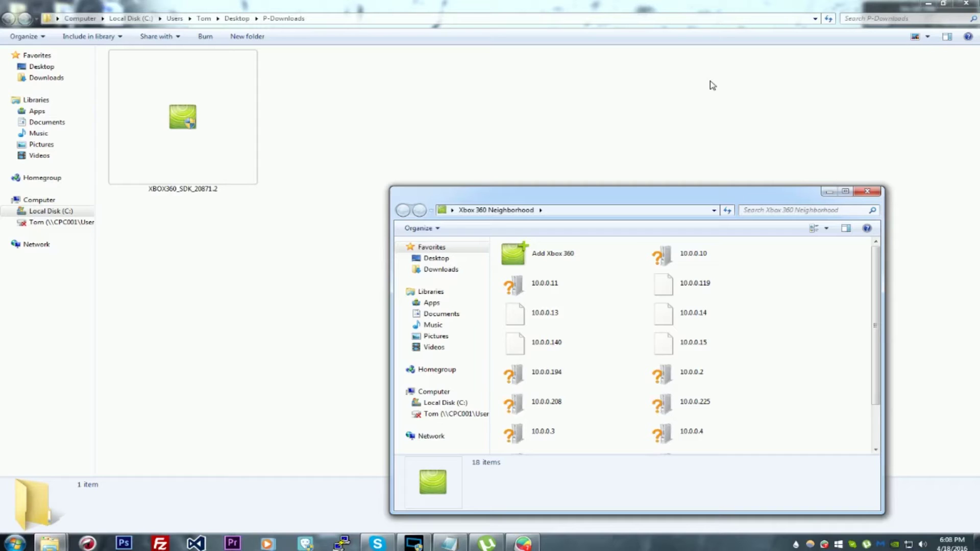
- Start Game Capture HD (32-bit) to show the console's video output
left_click(15, 543)
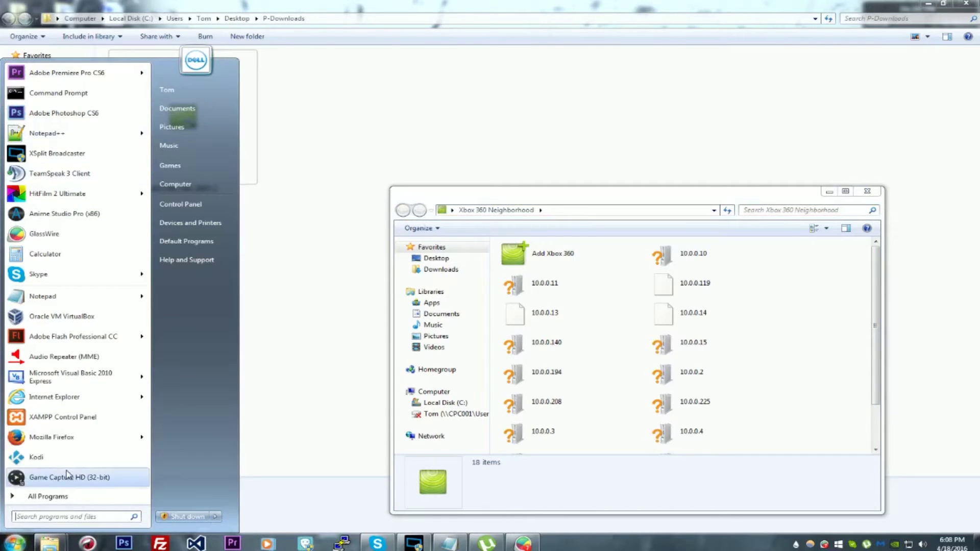
left_click(75, 477)
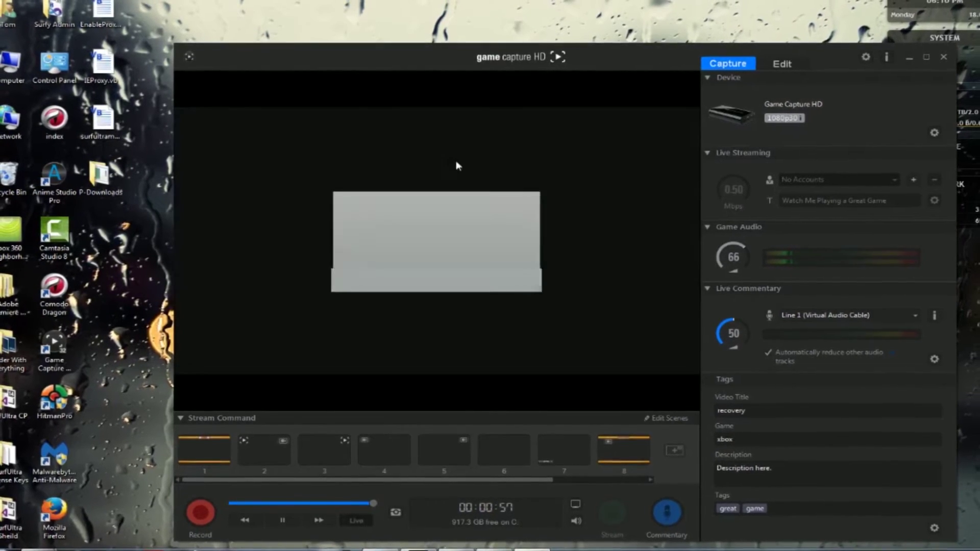
- Switch to the Xbox 360 Neighborhood window and start the Add Xbox 360 wizard
key("super")
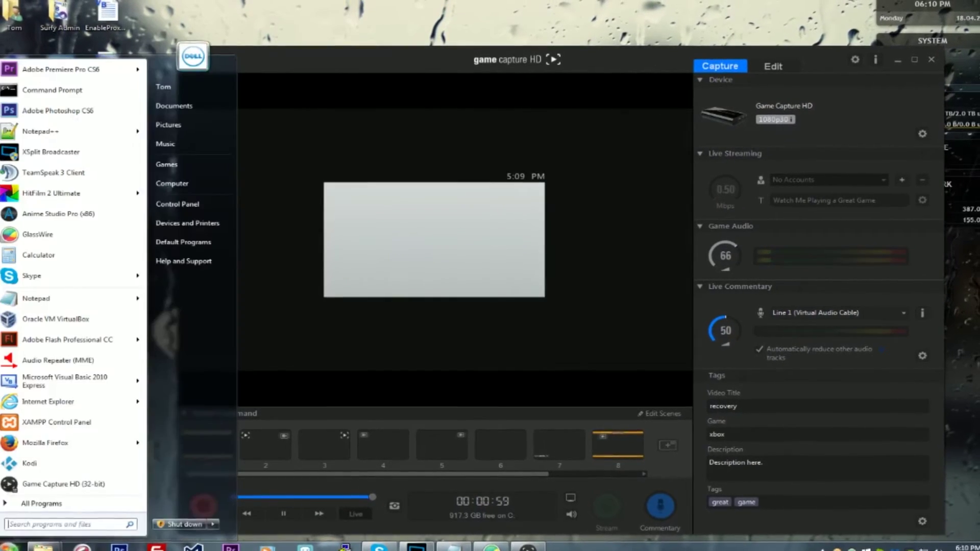
left_click(62, 545)
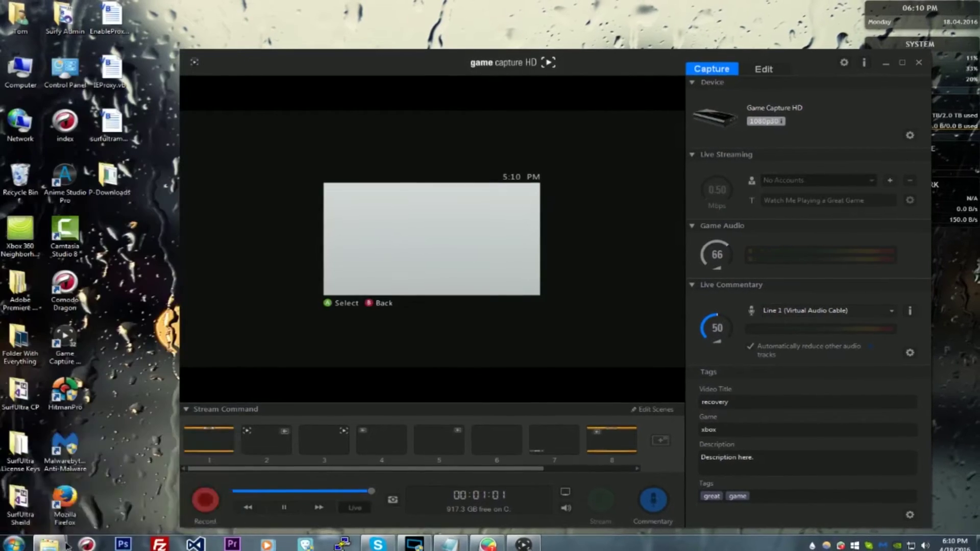
left_click(199, 489)
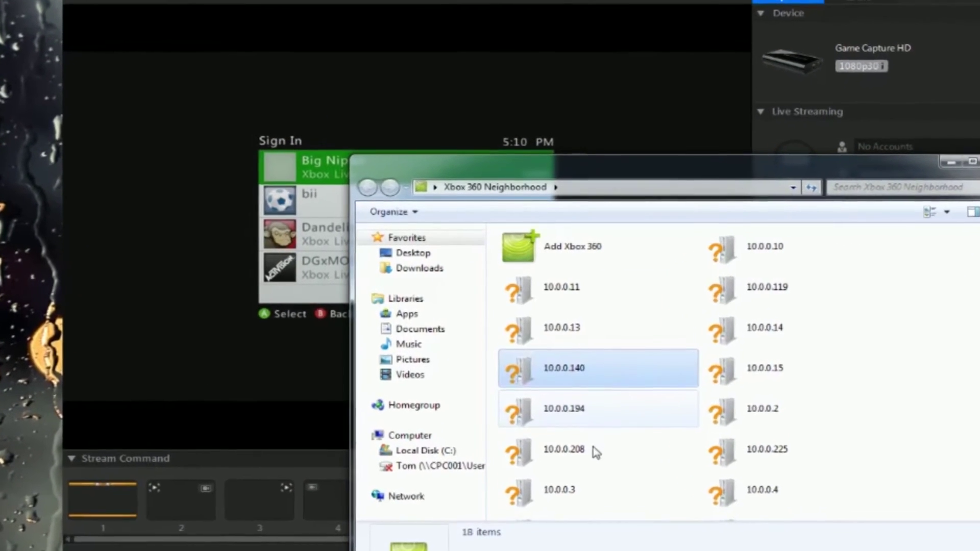
scroll(572, 259, "down", 3)
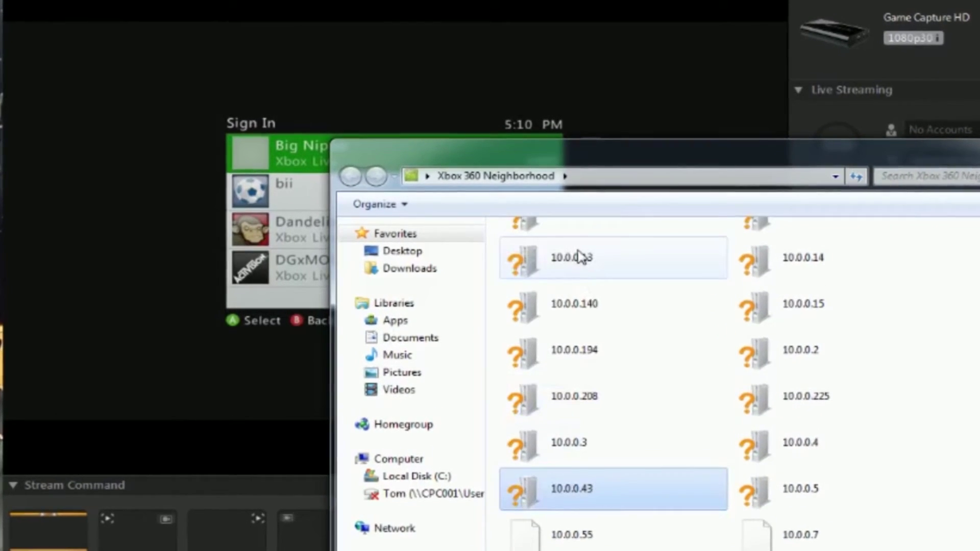
scroll(579, 258, "up", 2)
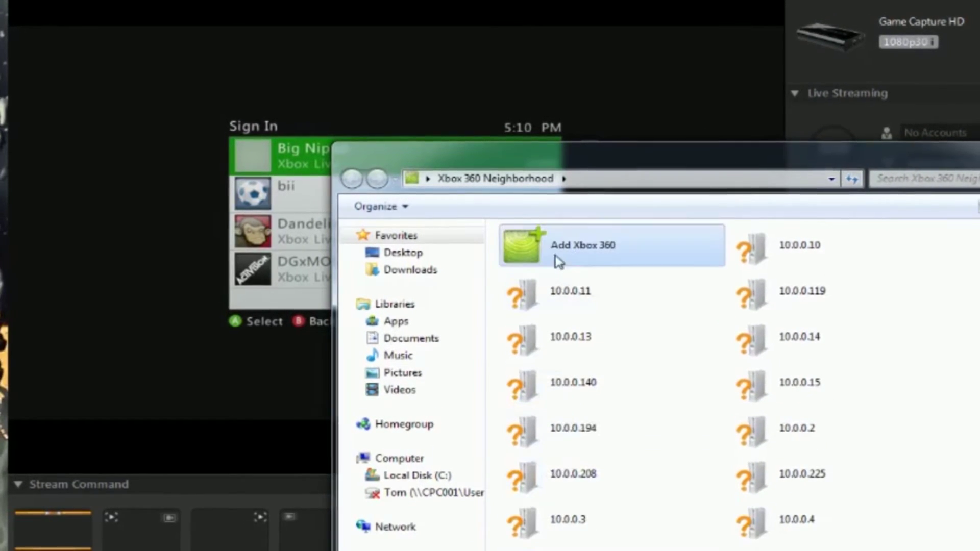
double_click(582, 257)
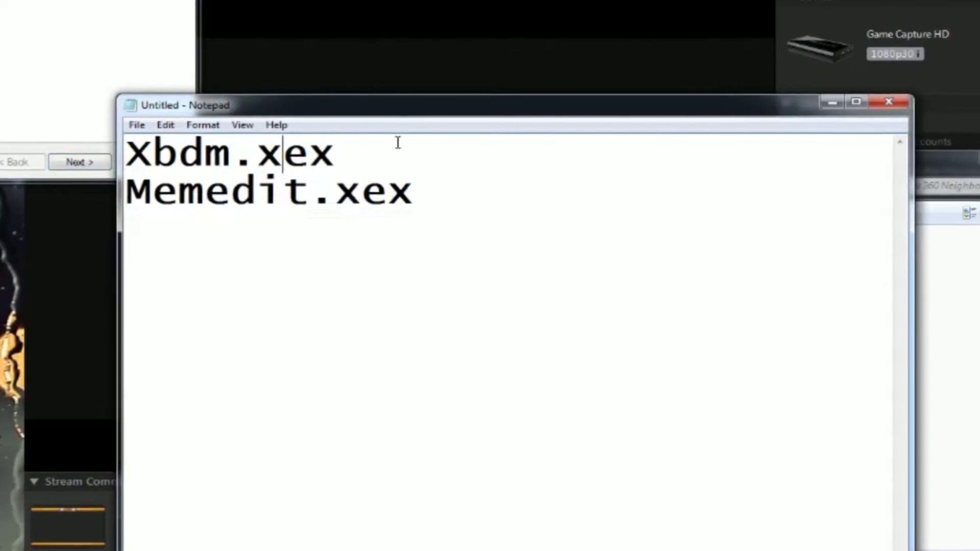
- Switch to the Notepad note and highlight the required Xbdm.xex and Memedit.xex file names
left_click_drag(357, 153, 62, 152)
left_click_drag(446, 194, 62, 152)
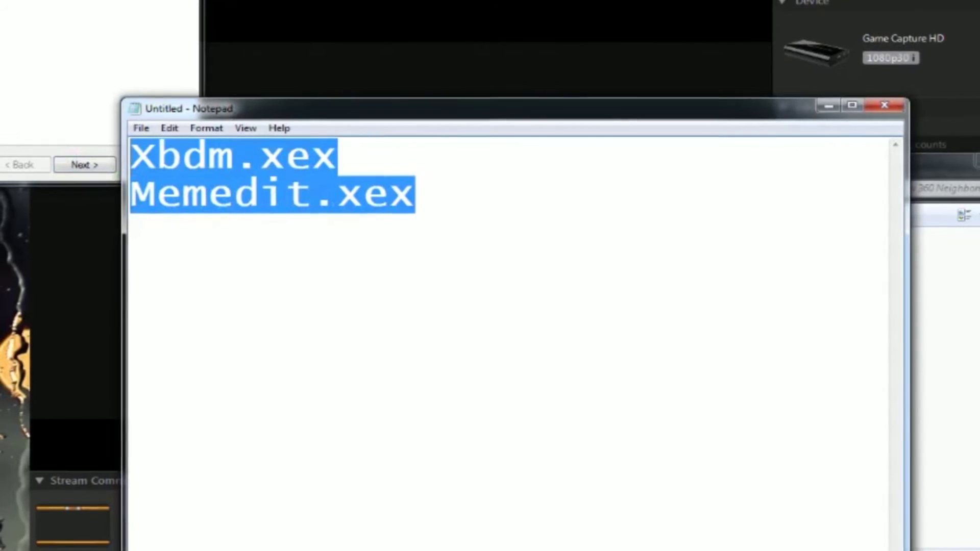
left_click(315, 193)
left_click_drag(367, 162, 62, 158)
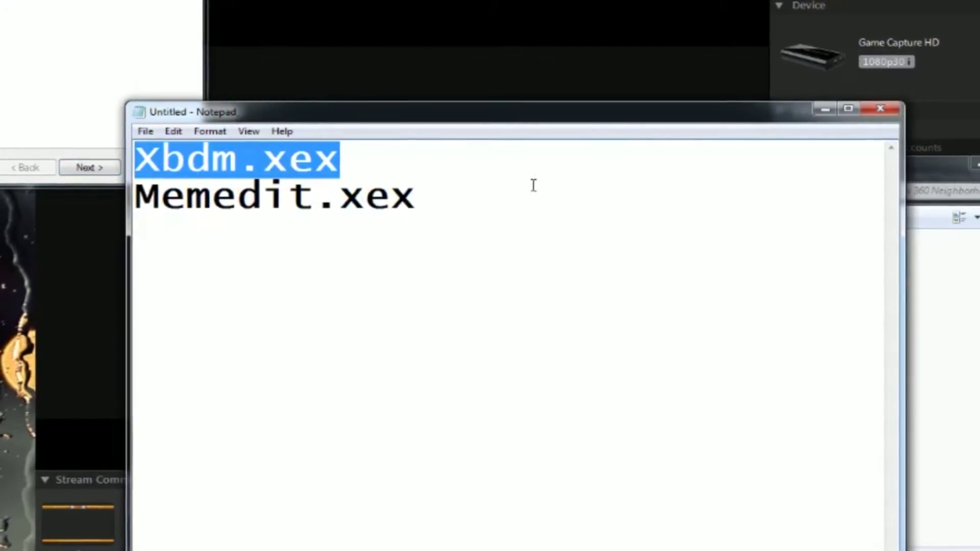
- Delete the Memedit.xex line from the Notepad note, keeping only Xbdm.xex
left_click_drag(532, 184, 61, 194)
left_click(454, 183)
left_click_drag(454, 184, 268, 198)
left_click_drag(418, 199, 2, 205)
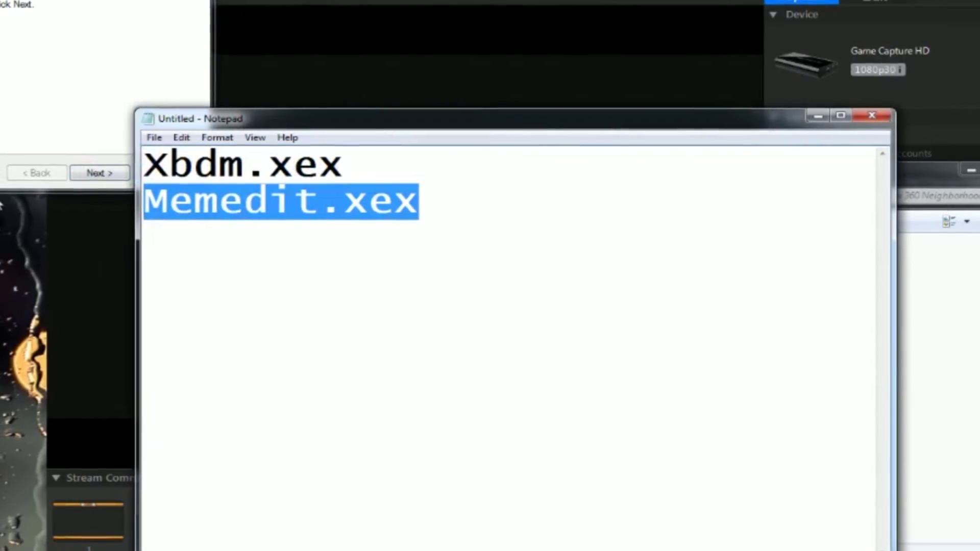
left_click(498, 225)
left_click_drag(499, 225, 145, 201)
left_click(505, 191)
left_click_drag(453, 201, 10, 201)
key("BackSpace")
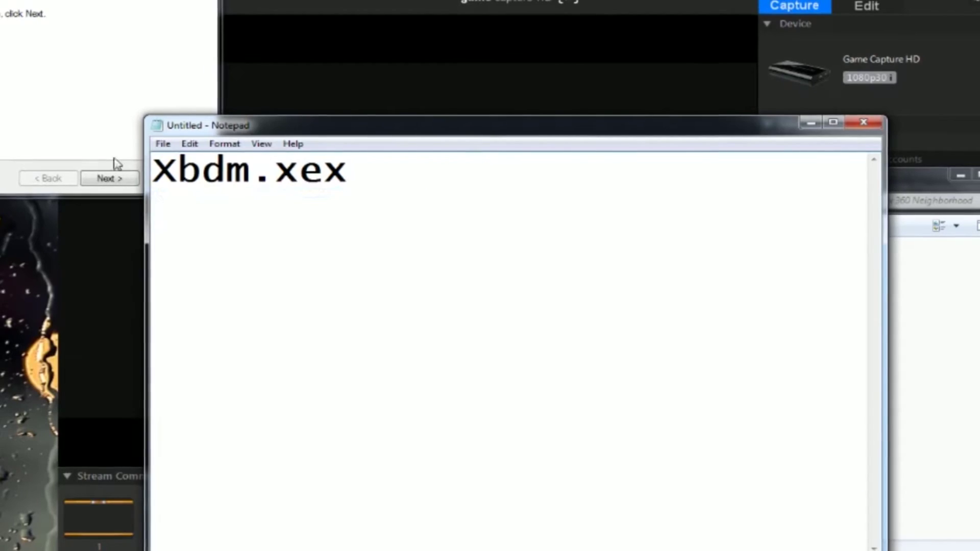
key("BackSpace")
- Append "-plugin 1" after Xbdm.xex in the note and bring the Add Xbox 360 wizard to the front
left_click_drag(400, 174, 118, 148)
left_click(418, 175)
type("-plugin 1")
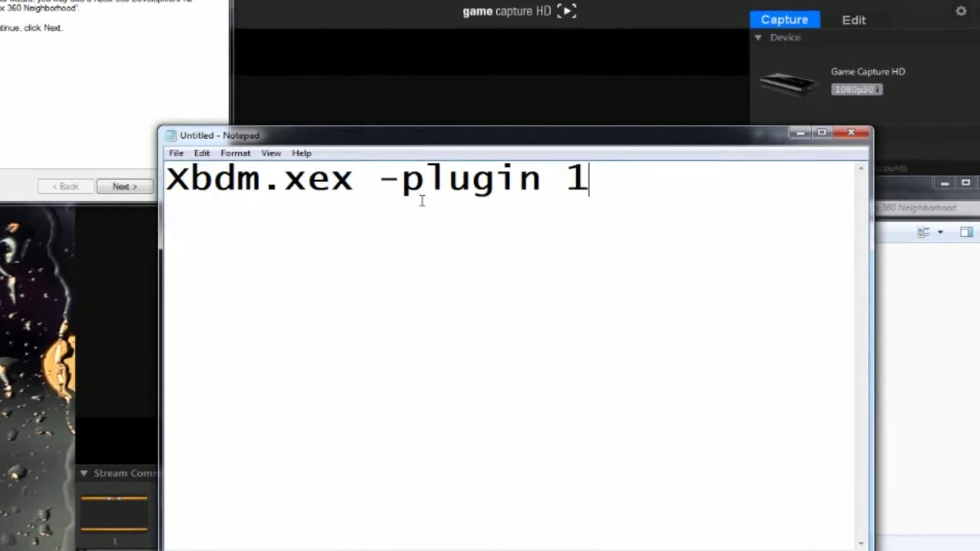
key("Return")
left_click(35, 40)
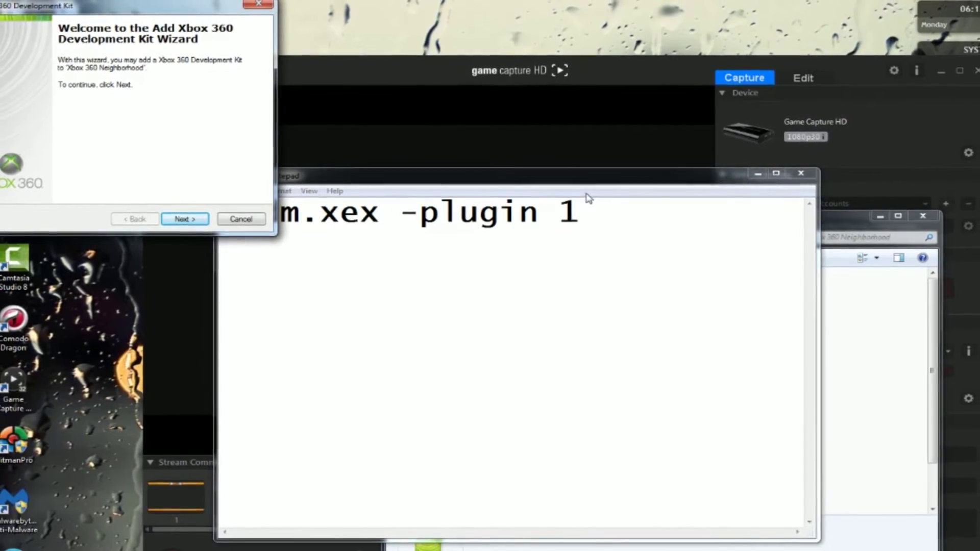
left_click_drag(586, 208, 222, 204)
key("BackSpace")
key("ctrl+z")
key("End")
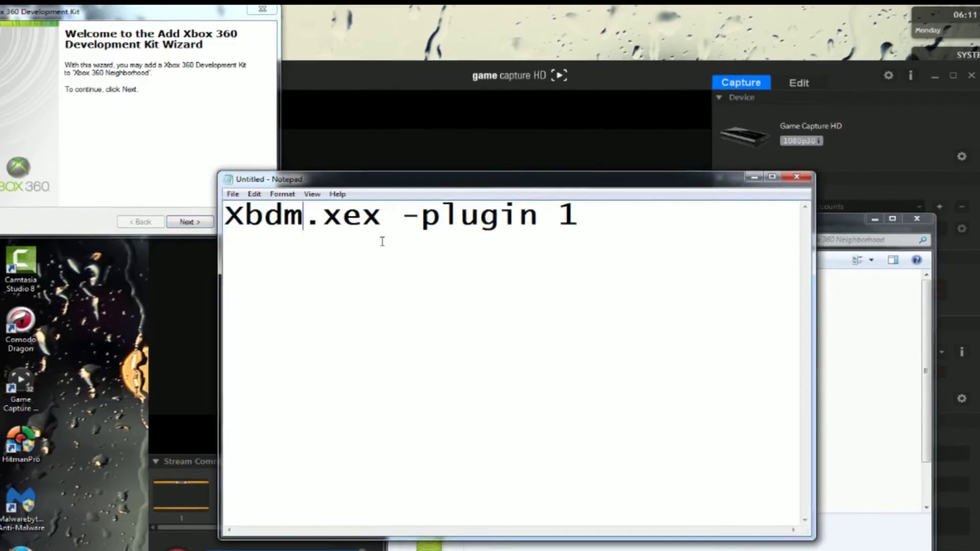
left_click_drag(577, 216, 569, 262)
left_click(235, 214)
left_click(588, 247)
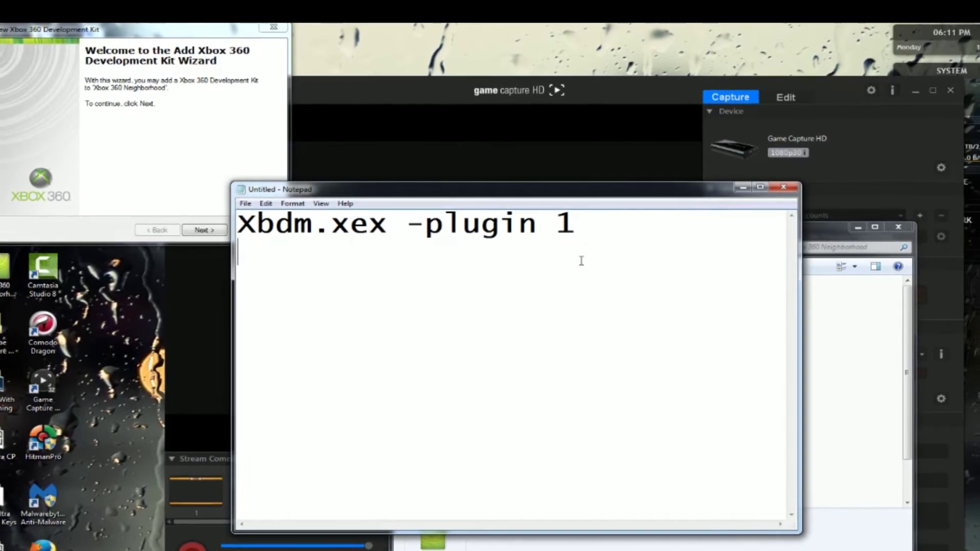
- Advance the wizard to the console name or address page and place it beside the capture preview, with Notepad and Xbox 360 Neighborhood minimized
left_click(146, 205)
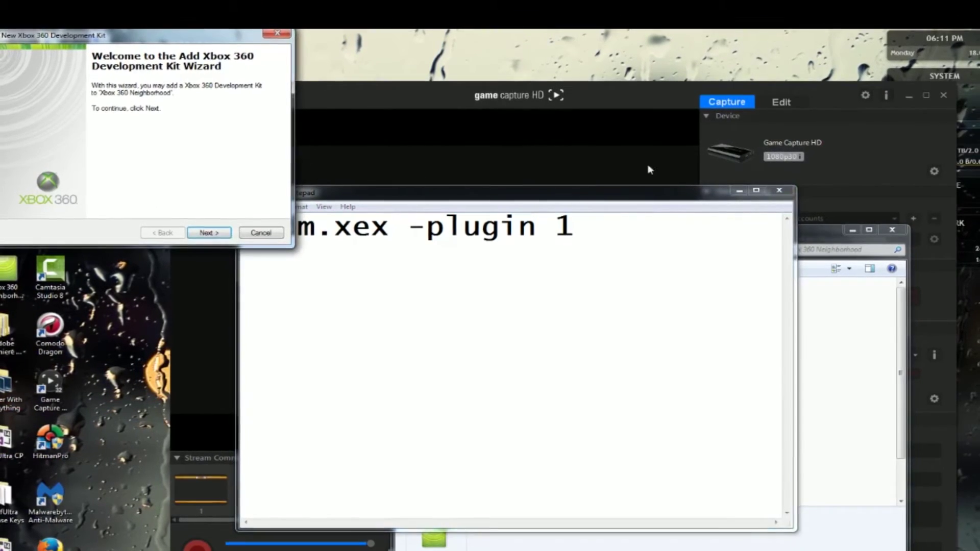
left_click(742, 189)
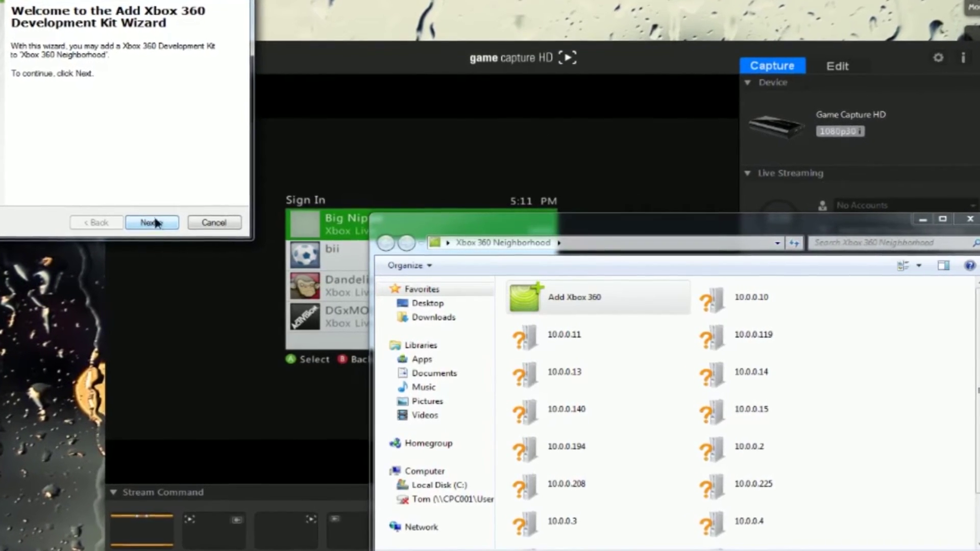
left_click(163, 224)
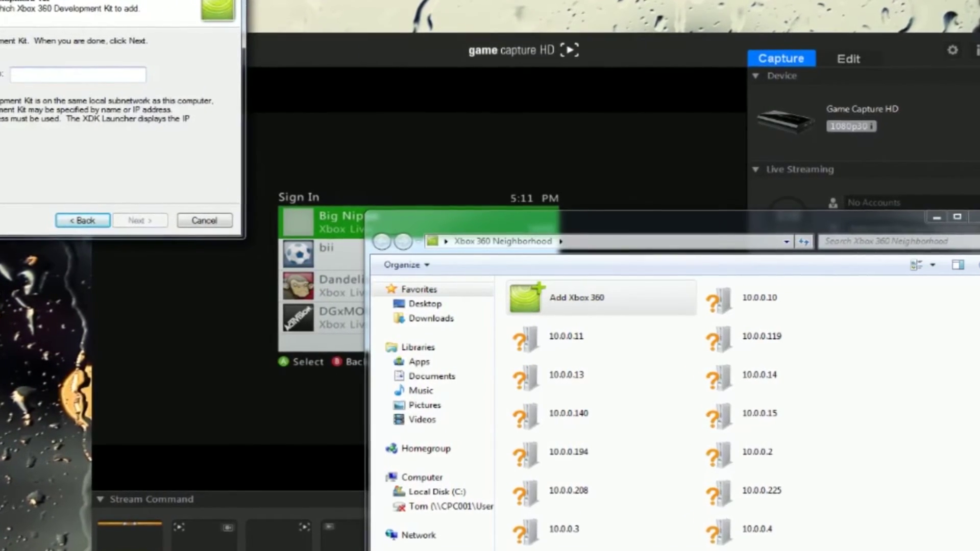
left_click_drag(0, 0, 0, 156)
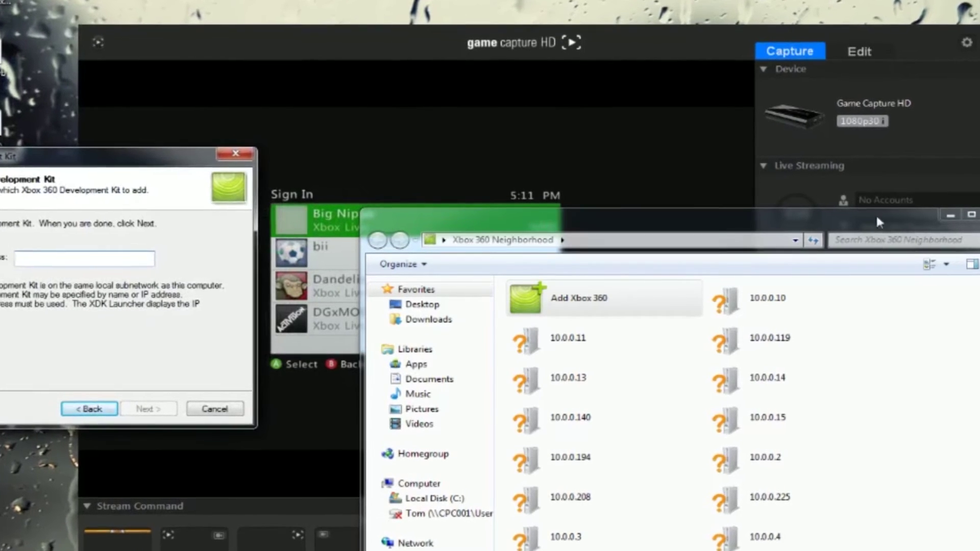
left_click(952, 215)
left_click_drag(62, 155, 907, 153)
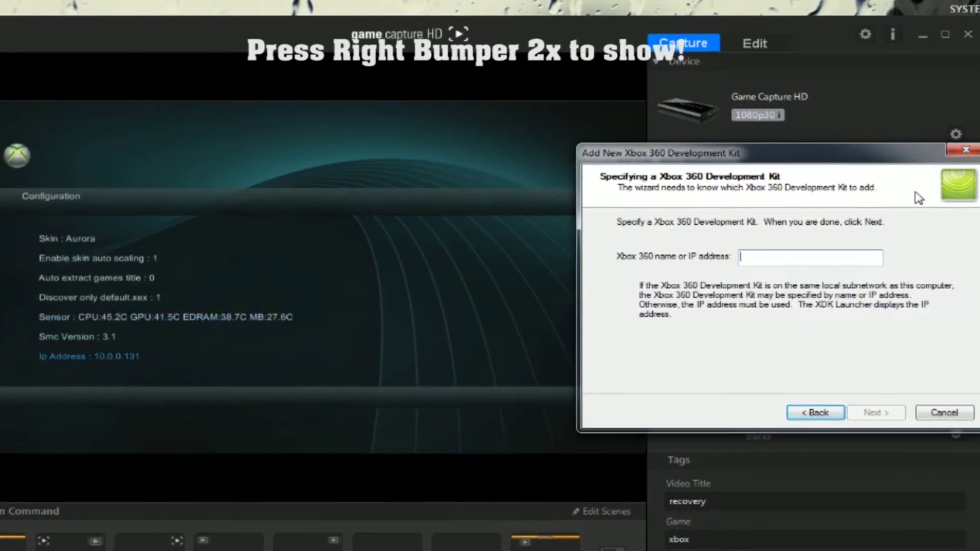
- Try to add the console with the IP address 10.0.0.0.131, and dismiss the resulting dialog
type("10")
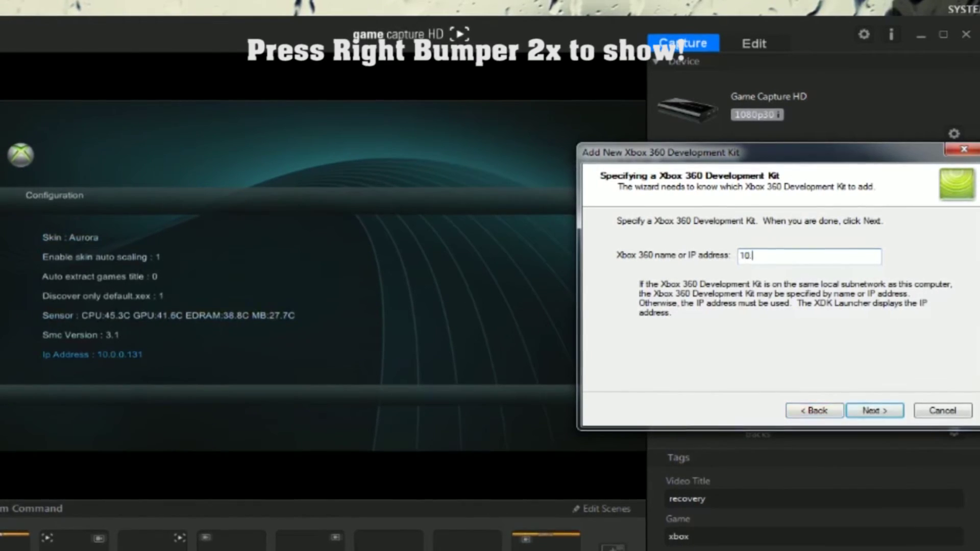
type(".0.0.131")
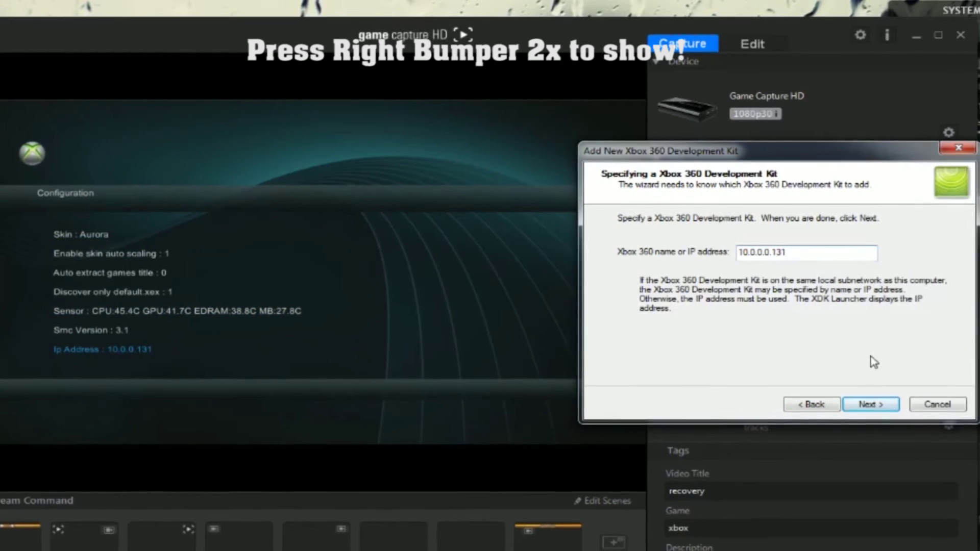
left_click(870, 403)
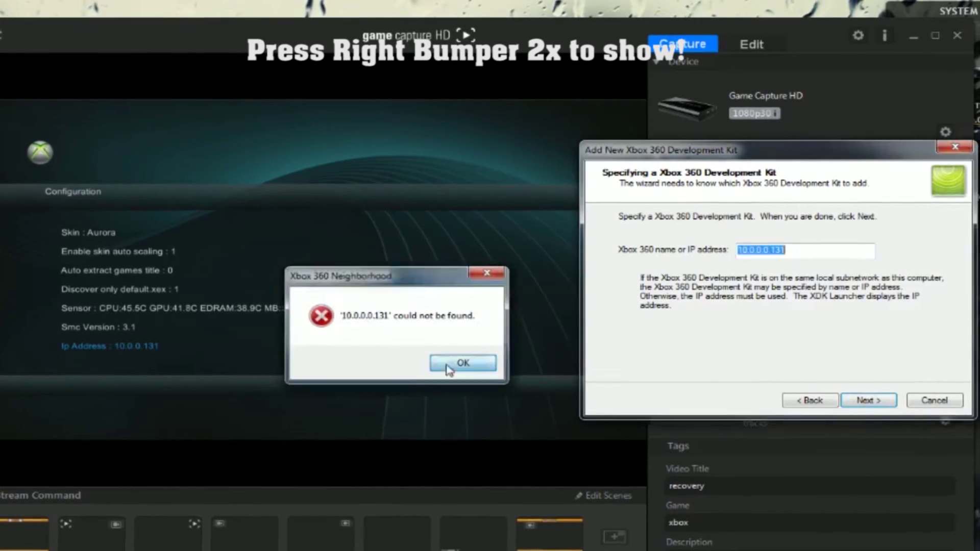
left_click(449, 363)
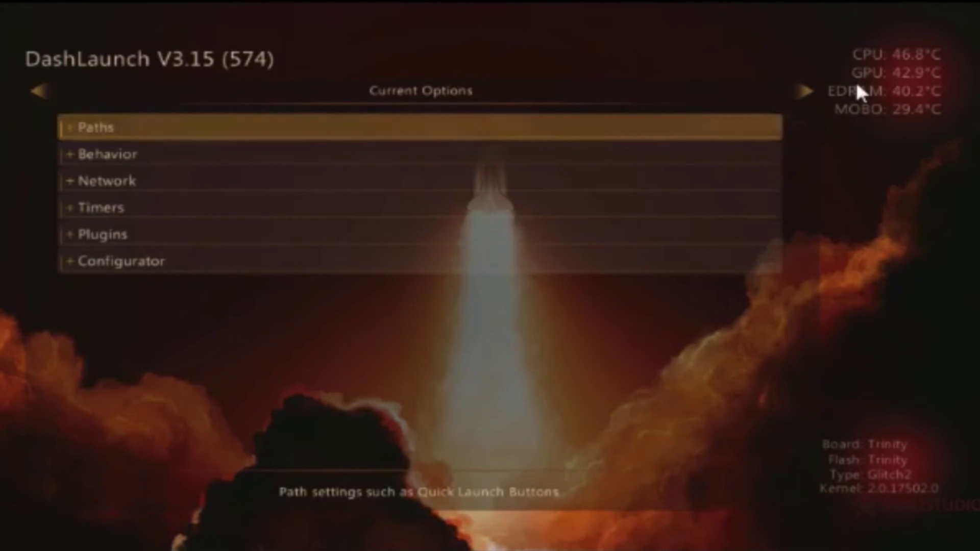
- Expand the Plugins options in DashLaunch on the console and highlight plugin1
key("Down")
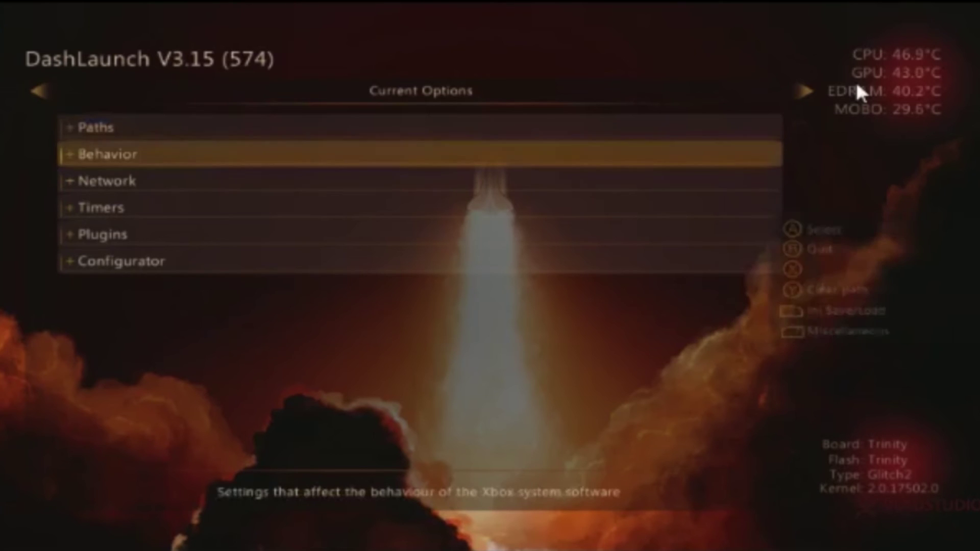
key("Down")
key("Down")
key("Down")
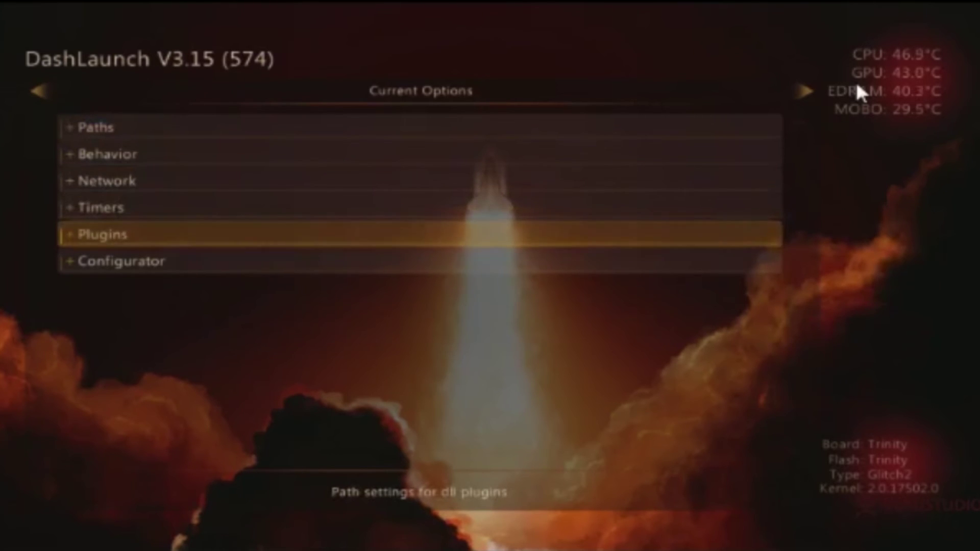
key("Return")
key("Down")
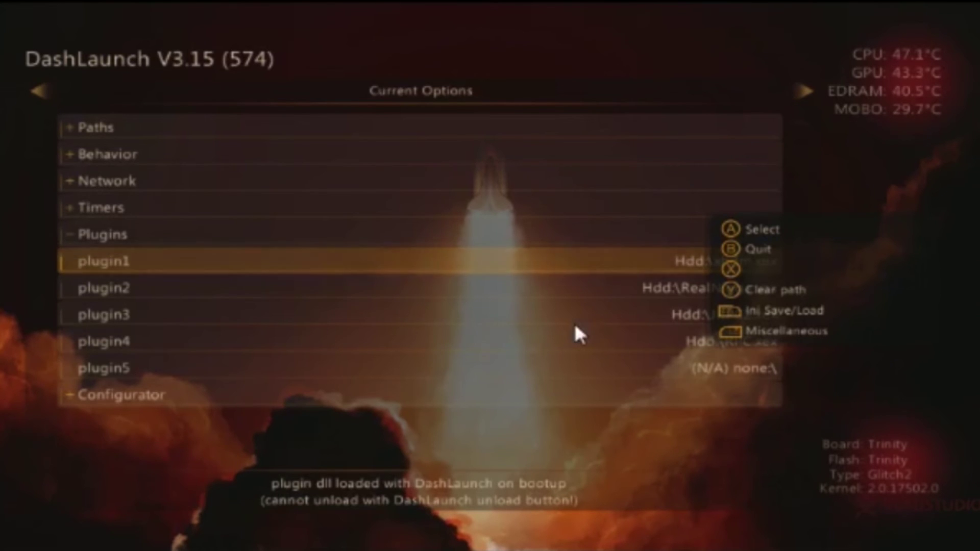
- Expand the Timers options in DashLaunch and look through its settings down to the Plugins heading
key("Up")
key("Up")
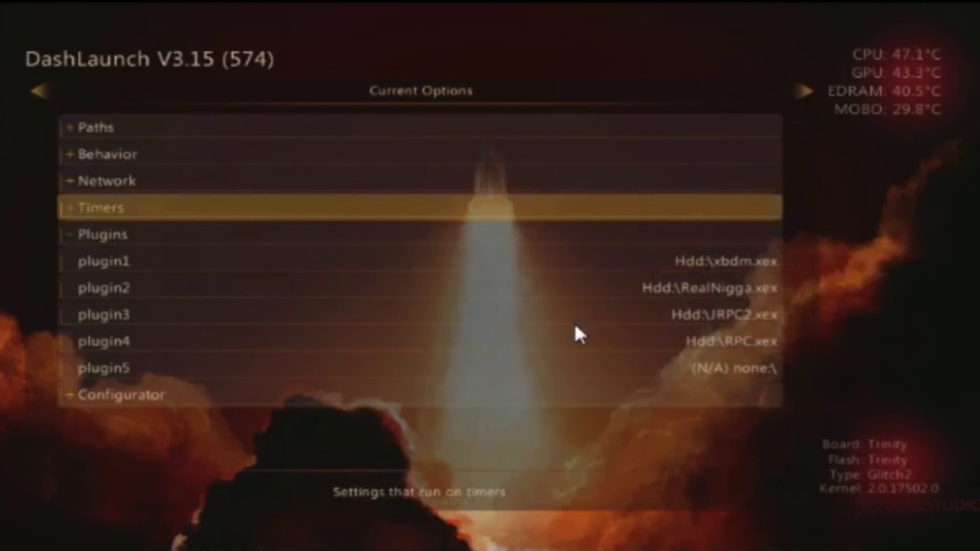
key("Return")
key("Down")
key("Down")
key("Down")
key("Down")
key("Down")
key("Down")
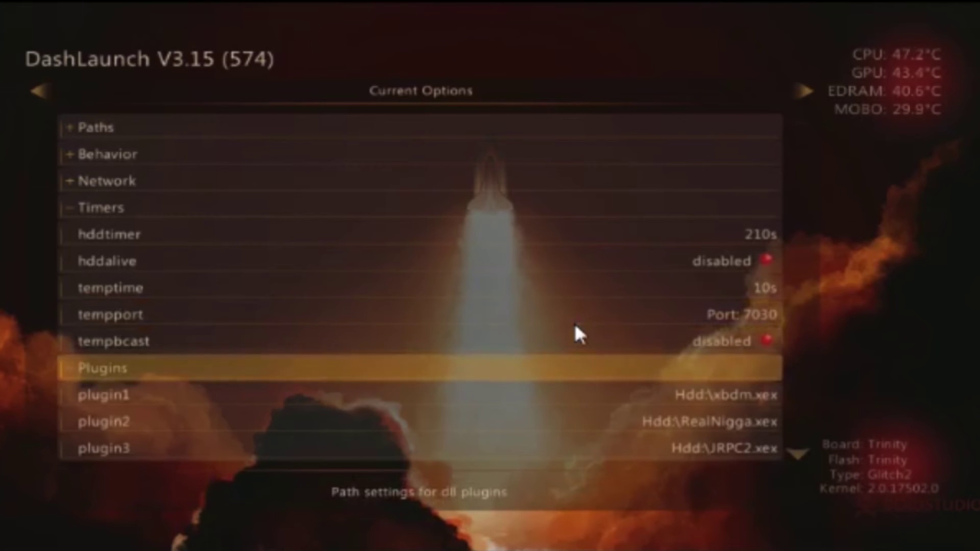
- Expand the Network options in DashLaunch and examine its settings from pingpatch to autofake0
key("Up")
key("Up")
key("Up")
key("Up")
key("Up")
key("Up")
key("Up")
key("Return")
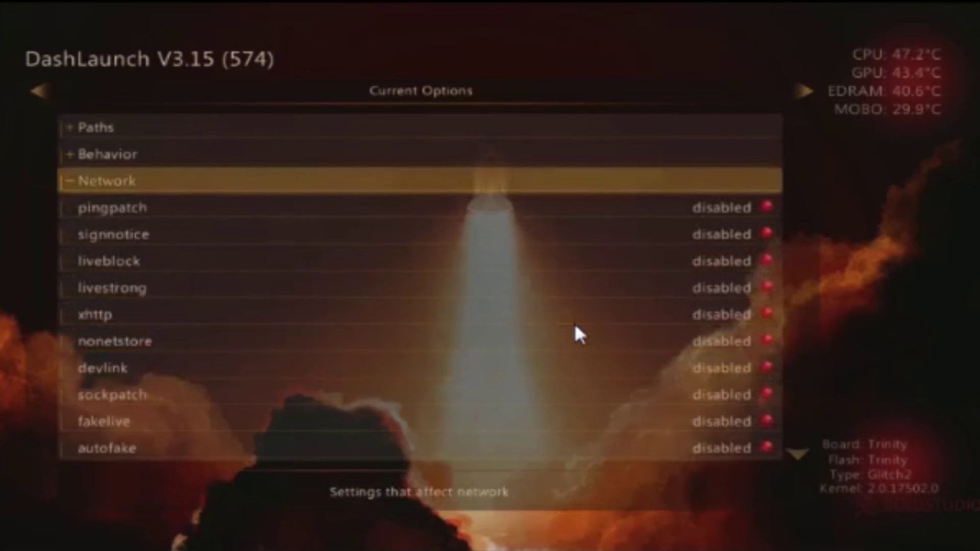
key("Down")
key("Down")
key("Down")
key("Down")
key("Down")
key("Down")
key("Down")
key("Down")
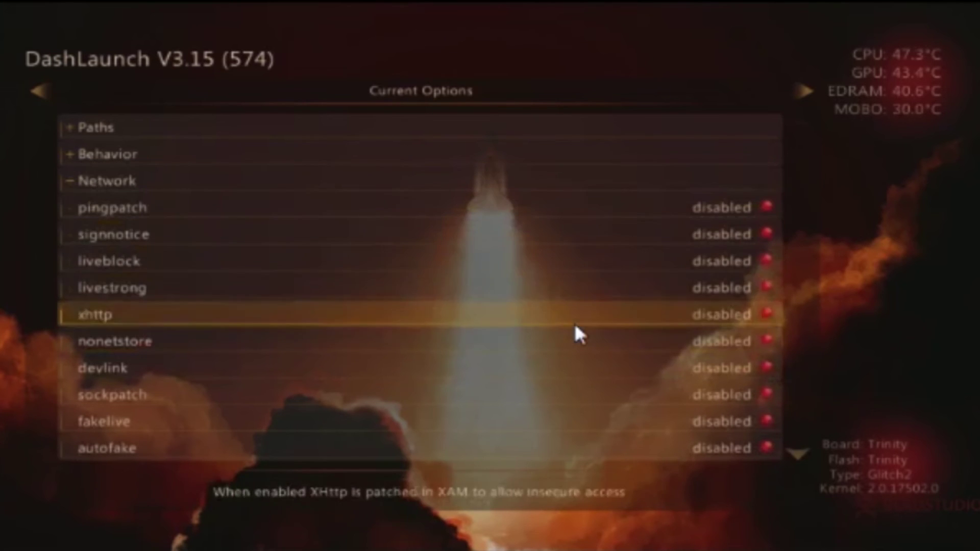
key("Down")
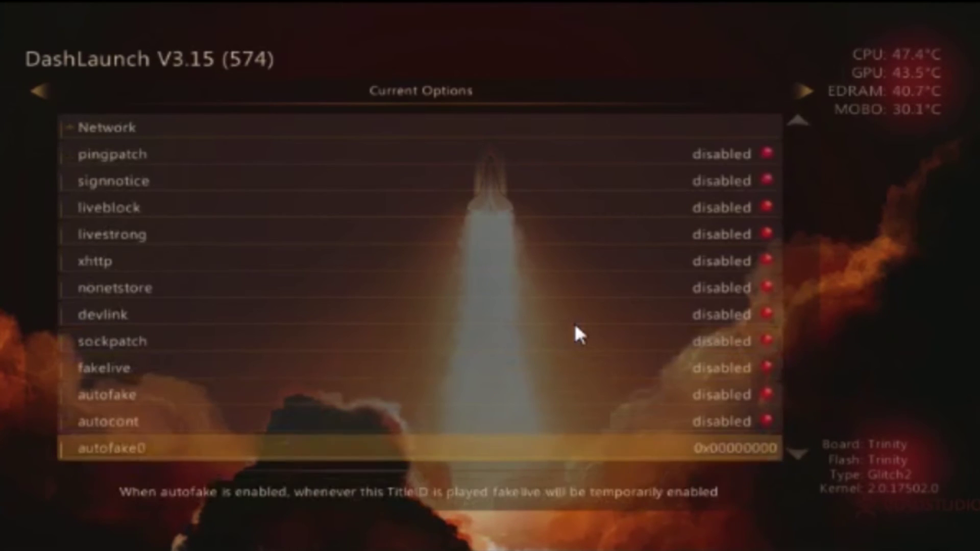
key("Up")
key("Up")
key("Up")
key("Up")
key("Up")
key("Up")
key("Up")
key("Up")
key("Up")
key("Up")
key("Up")
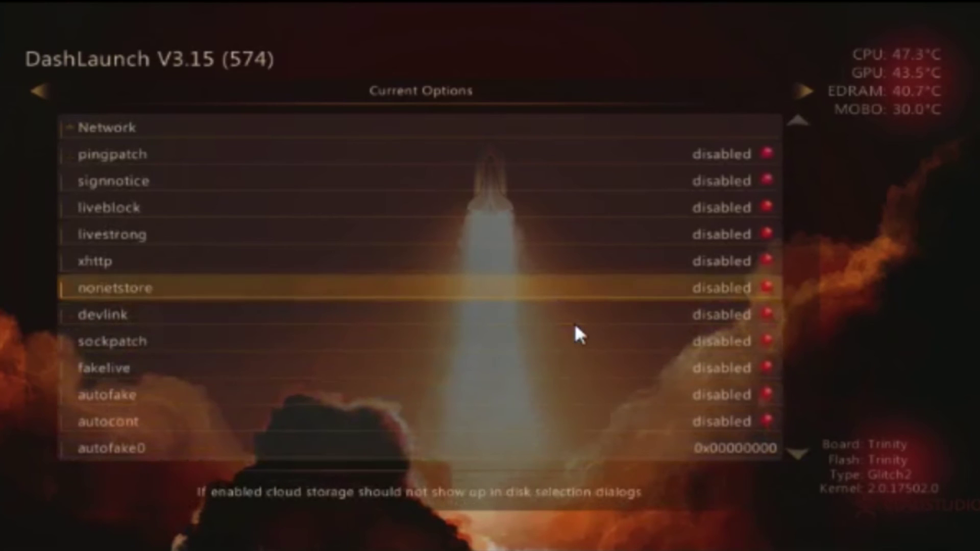
key("Up")
key("Up")
key("Up")
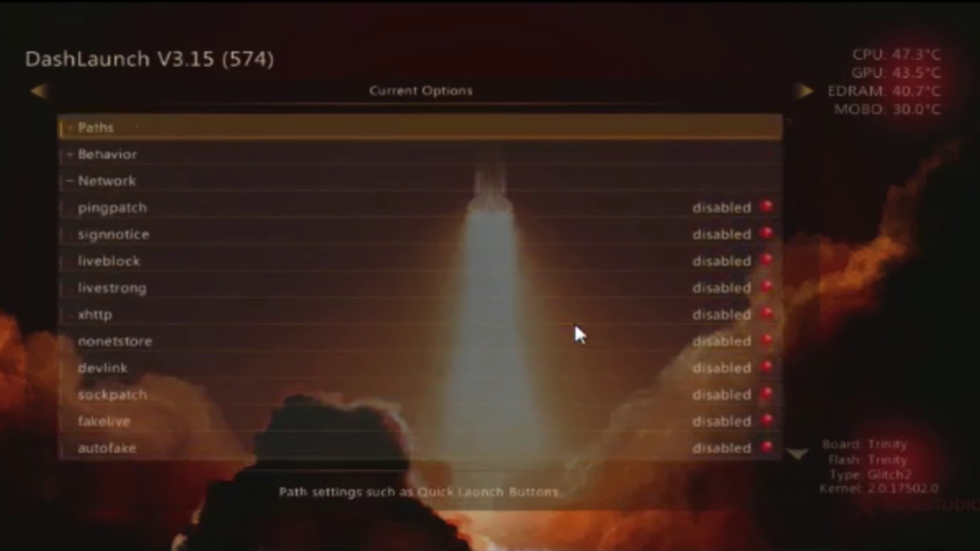
- Expand the Configurator options in DashLaunch and examine its settings and the plugin paths listed above it
key("Up")
key("Up")
key("Down")
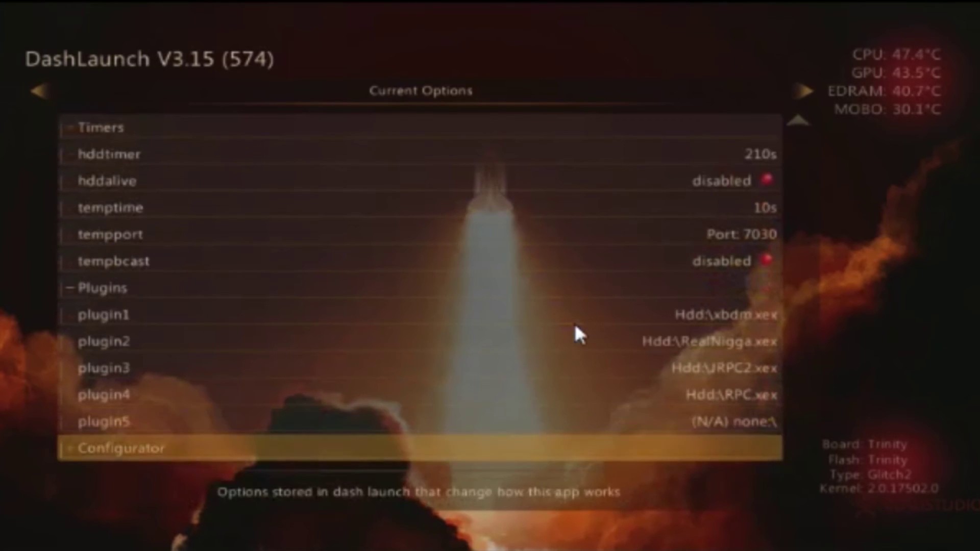
key("Down")
key("Down")
key("Down")
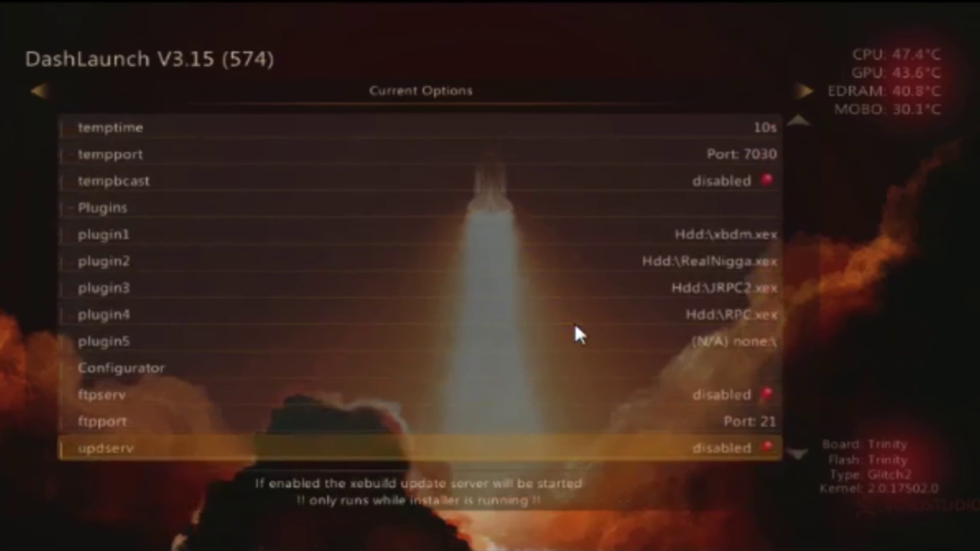
key("Down")
key("Down")
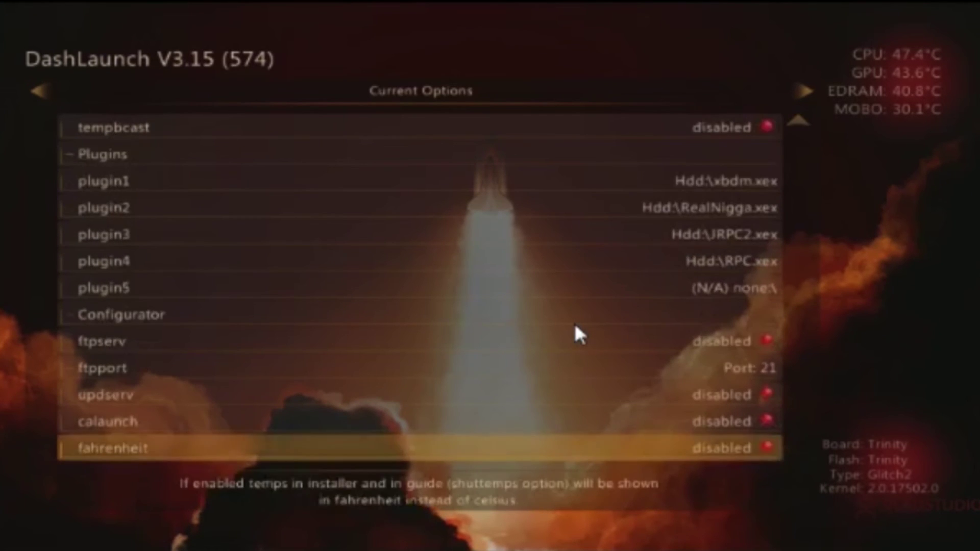
key("Down")
key("Up")
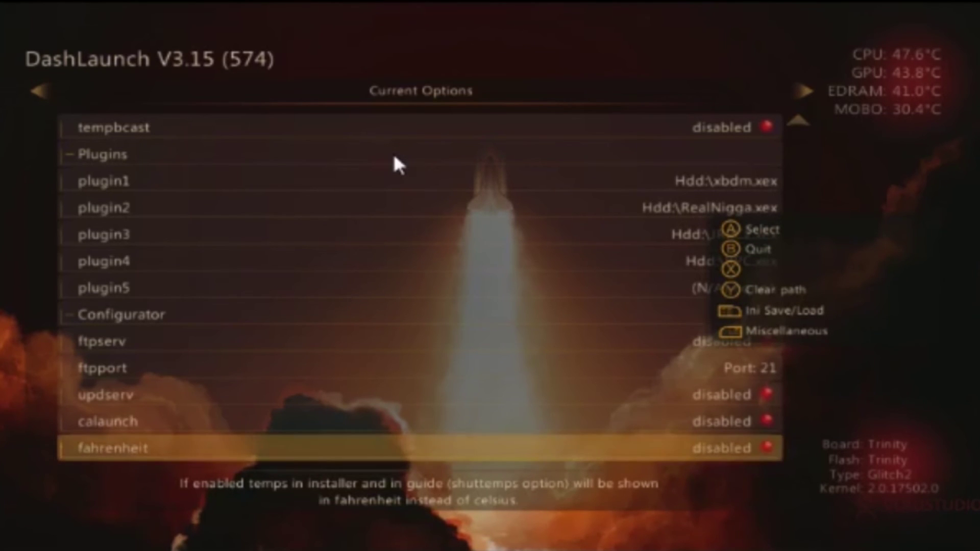
key("Up")
key("Up")
key("Up")
key("Up")
key("Up")
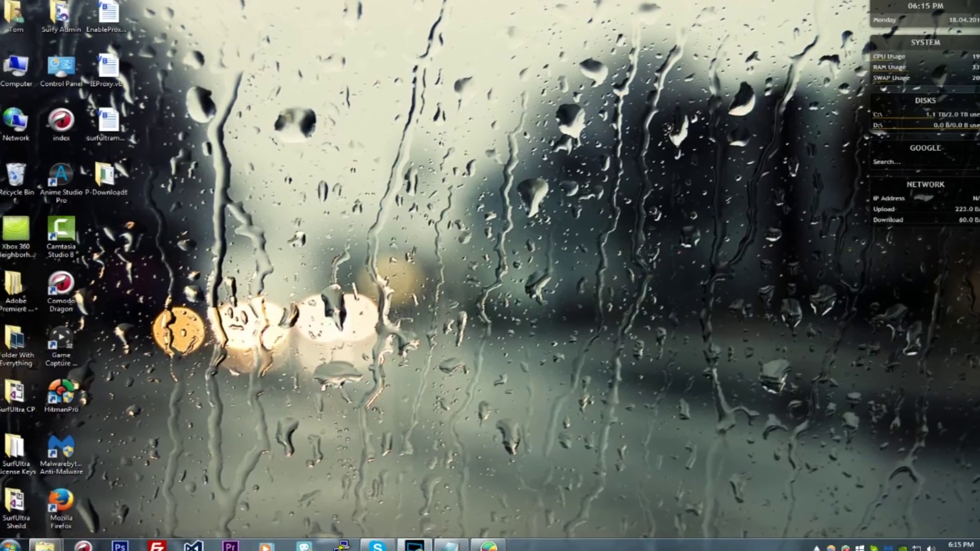
- Switch back to the Xbox 360 Neighborhood window and look over the listed console entries
mouse_move(38, 548)
left_click(155, 507)
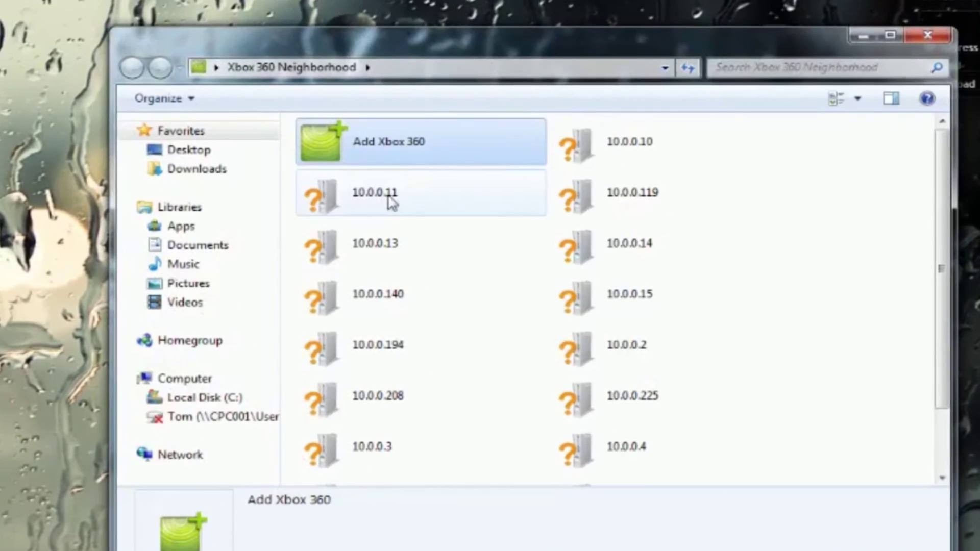
left_click(439, 239)
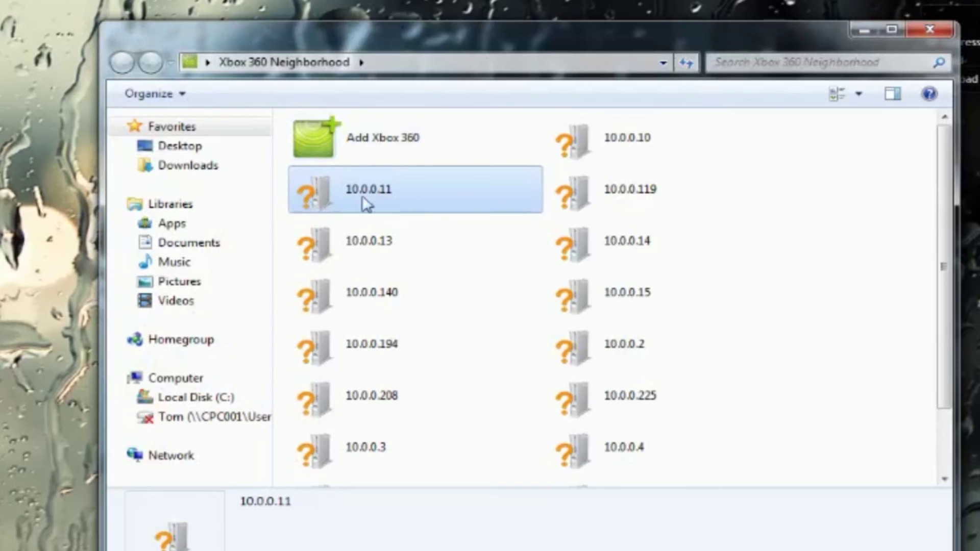
left_click(565, 148)
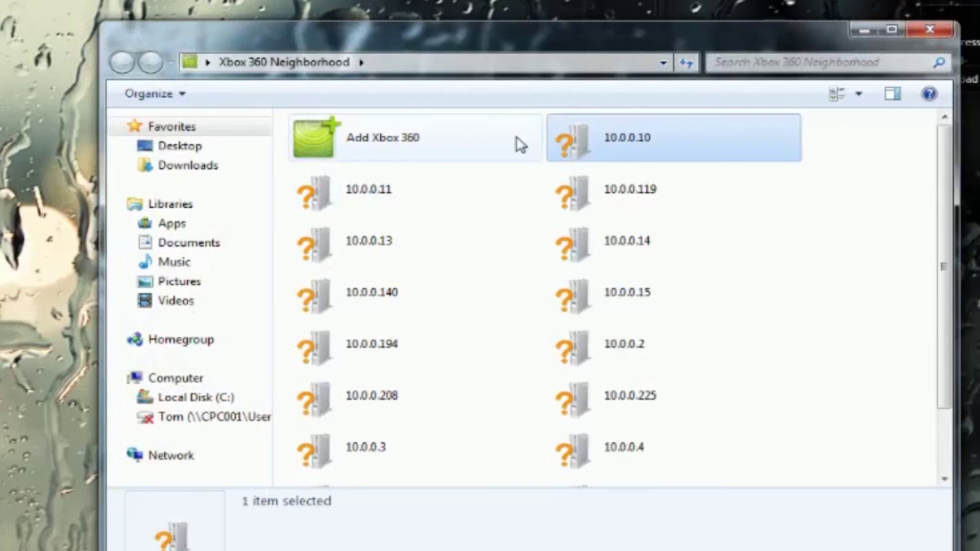
left_click(839, 153)
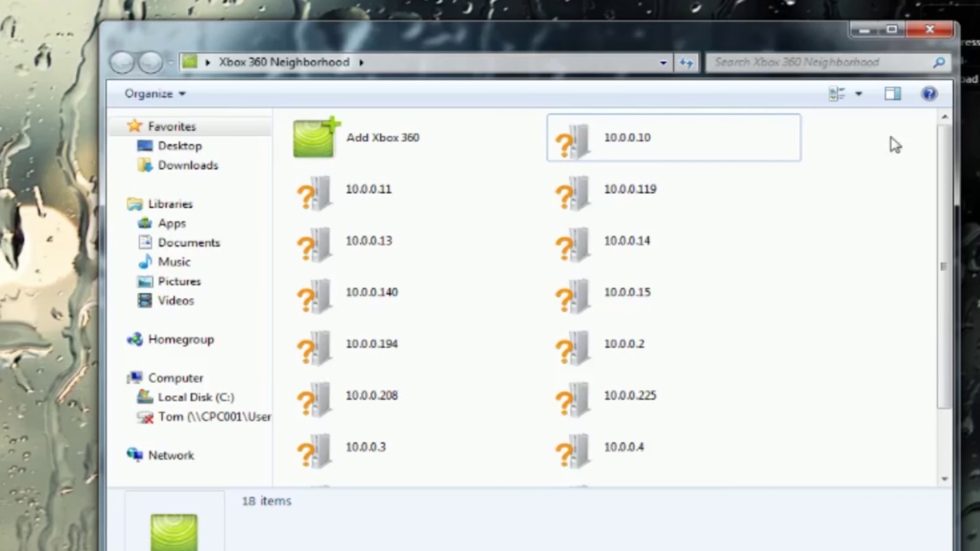
- Remove all listed consoles except 10.0.0.10 from Xbox 360 Neighborhood, including the default console 10.0.0.55
left_click_drag(941, 154, 929, 231)
left_click_drag(734, 474, 427, 183)
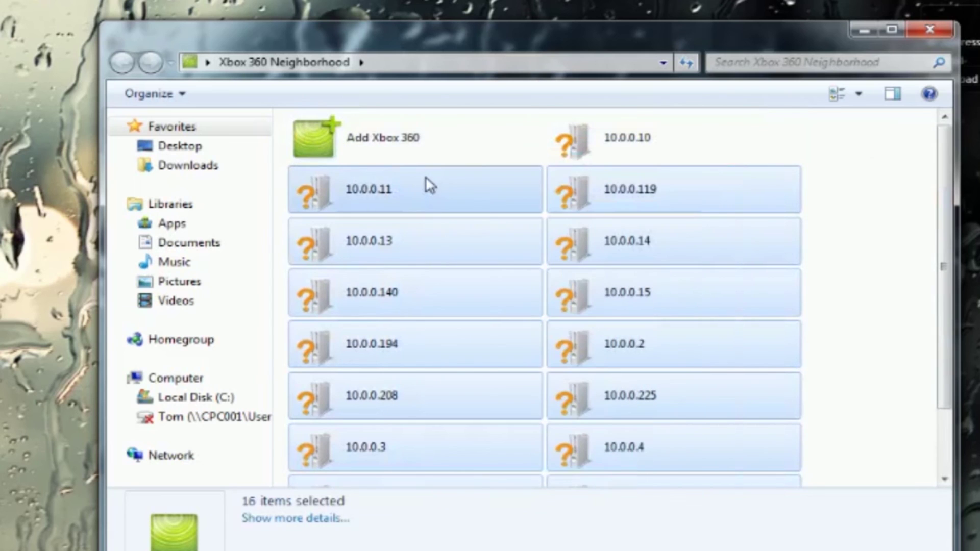
key("Delete")
key("Return")
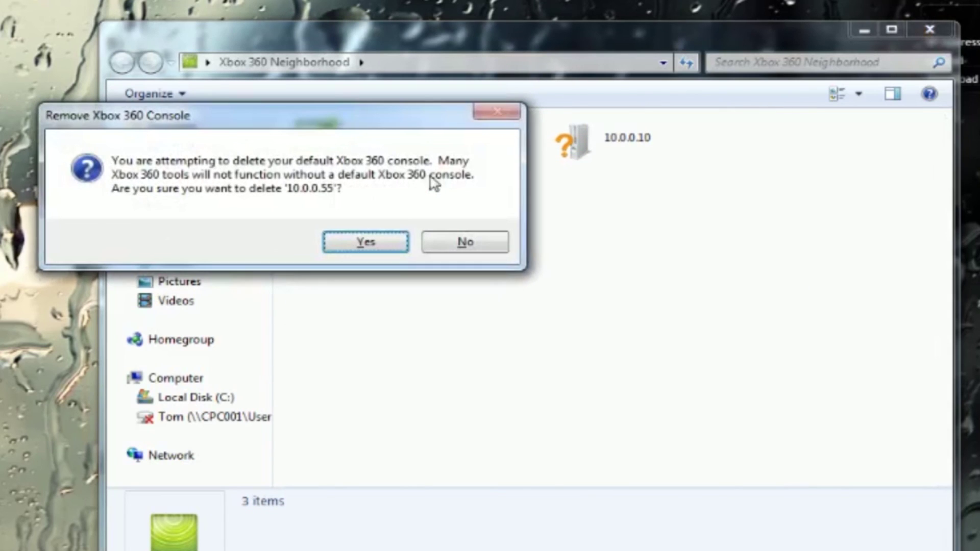
left_click(360, 245)
- Remove the remaining console 10.0.0.10 from Xbox 360 Neighborhood
left_click(627, 147)
key("Delete")
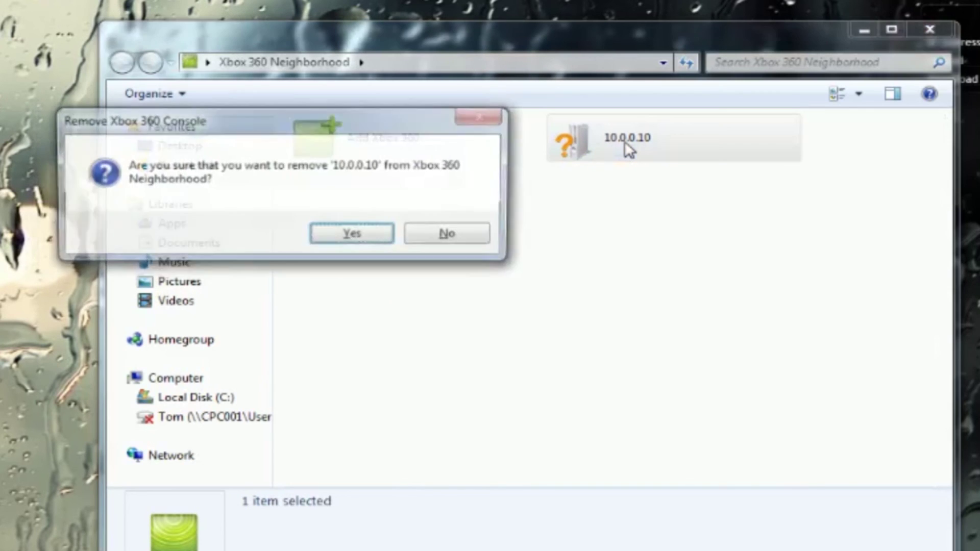
key("Return")
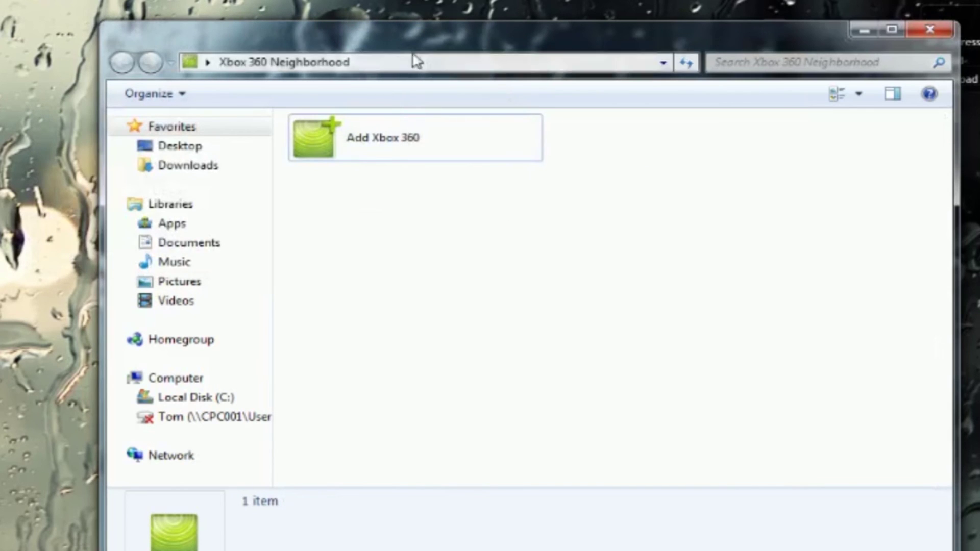
- Reposition the Xbox 360 Neighborhood window and select the Add Xbox 360 item
left_click_drag(361, 38, 220, 0)
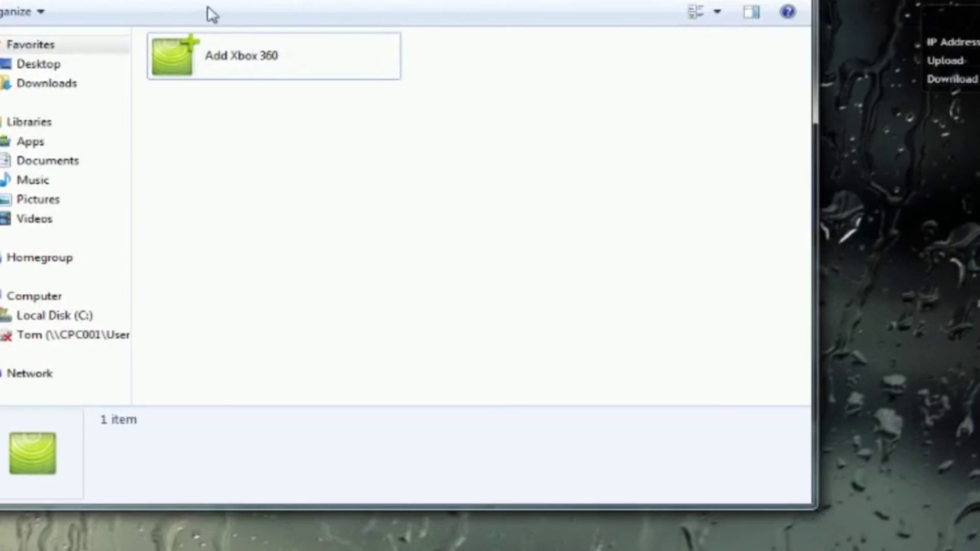
left_click(209, 53)
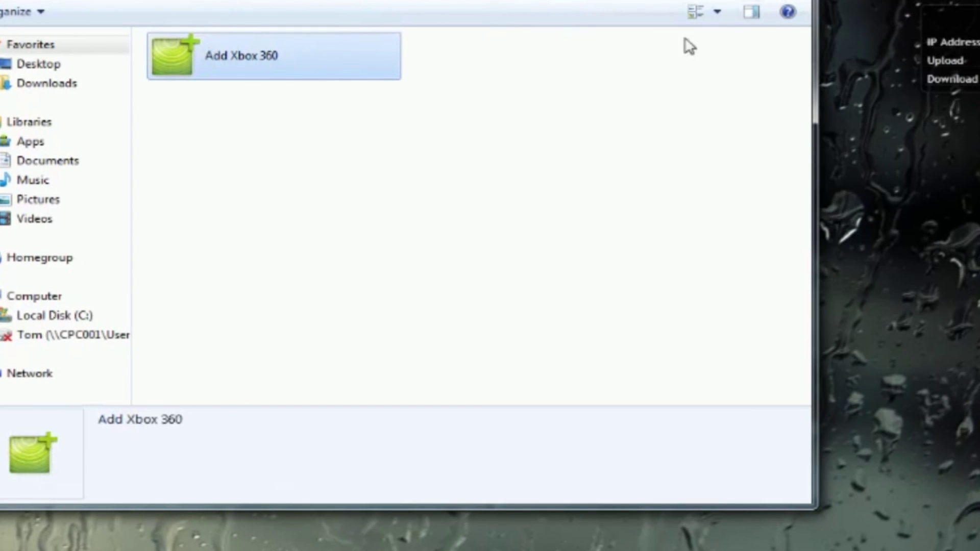